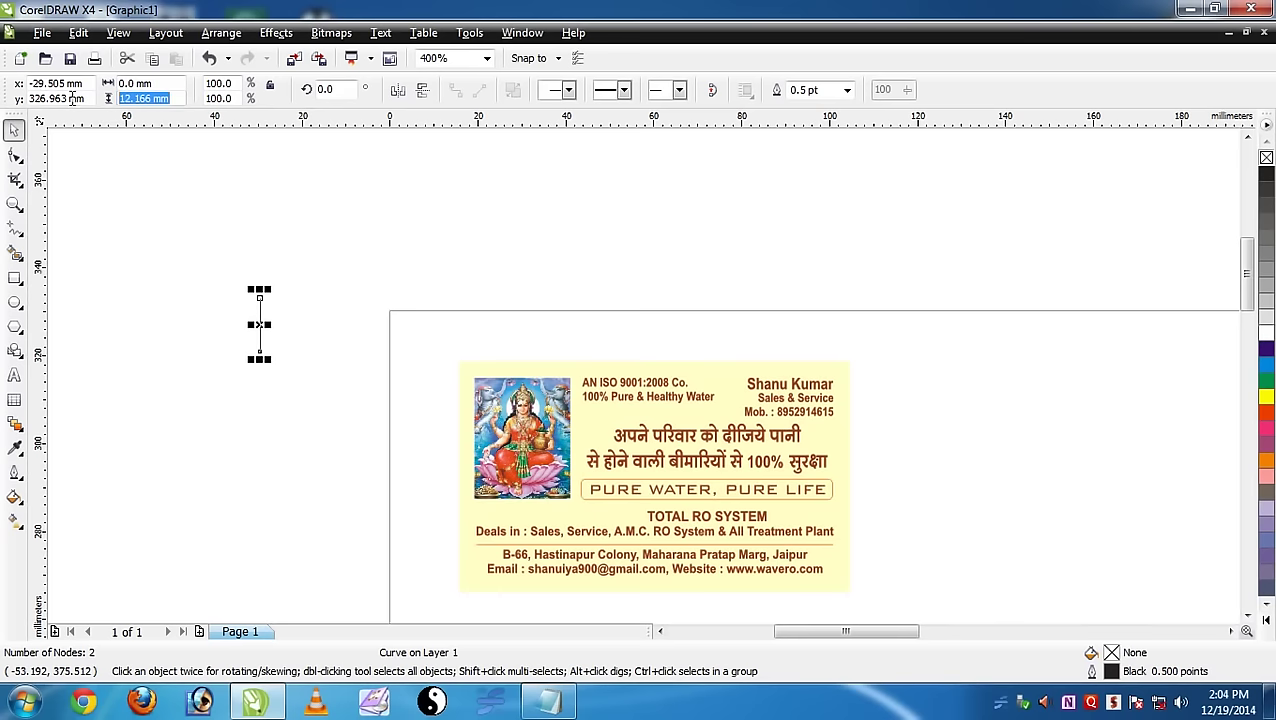
Set the height of the vertical line beside the page to 4 mm.
type("4")
key("Return")
left_click(140, 171)
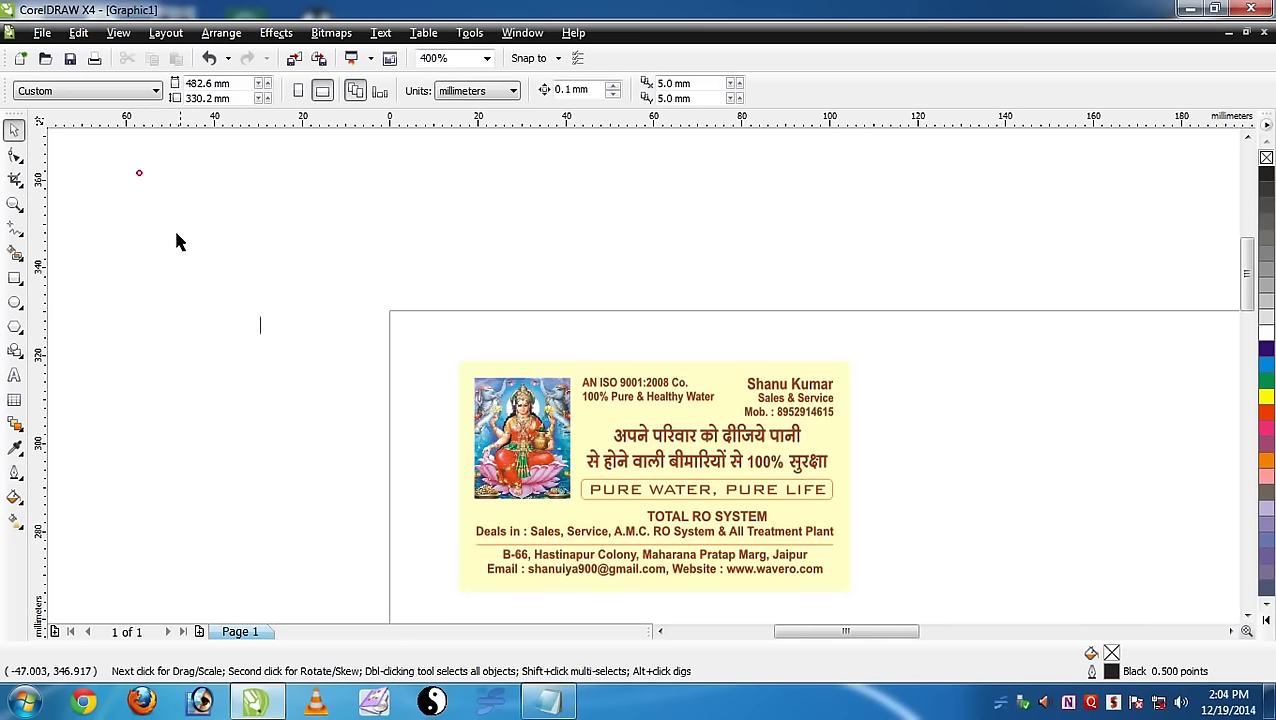
left_click_drag(190, 255, 305, 387)
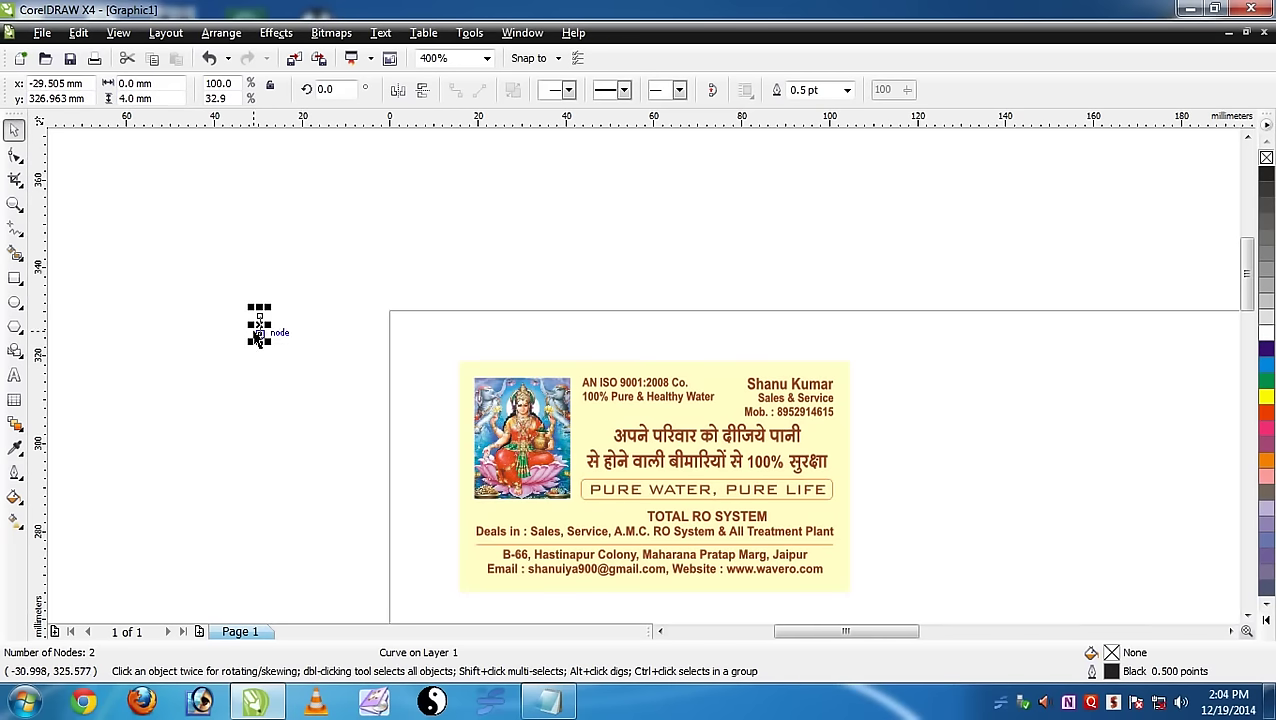
scroll(258, 340, "up", 2)
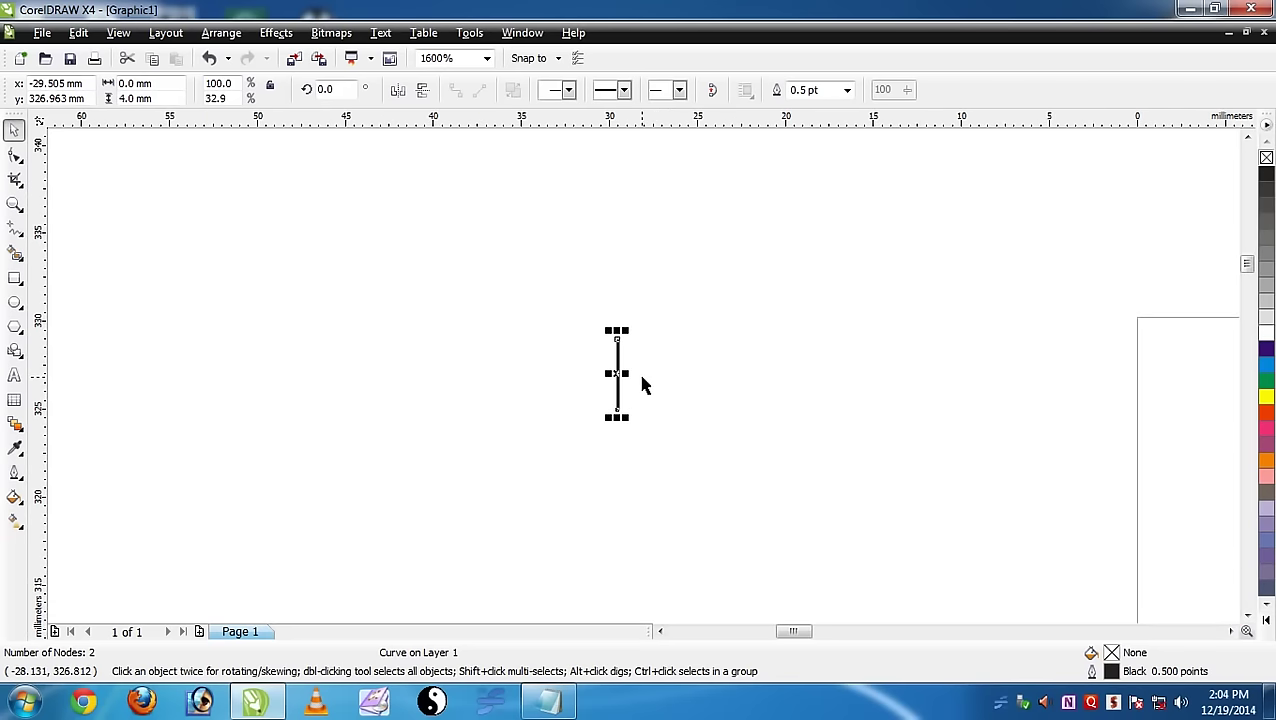
In the Notepad instructions, insert "press +" after "first select line tool" and put the notes away.
left_click(543, 706)
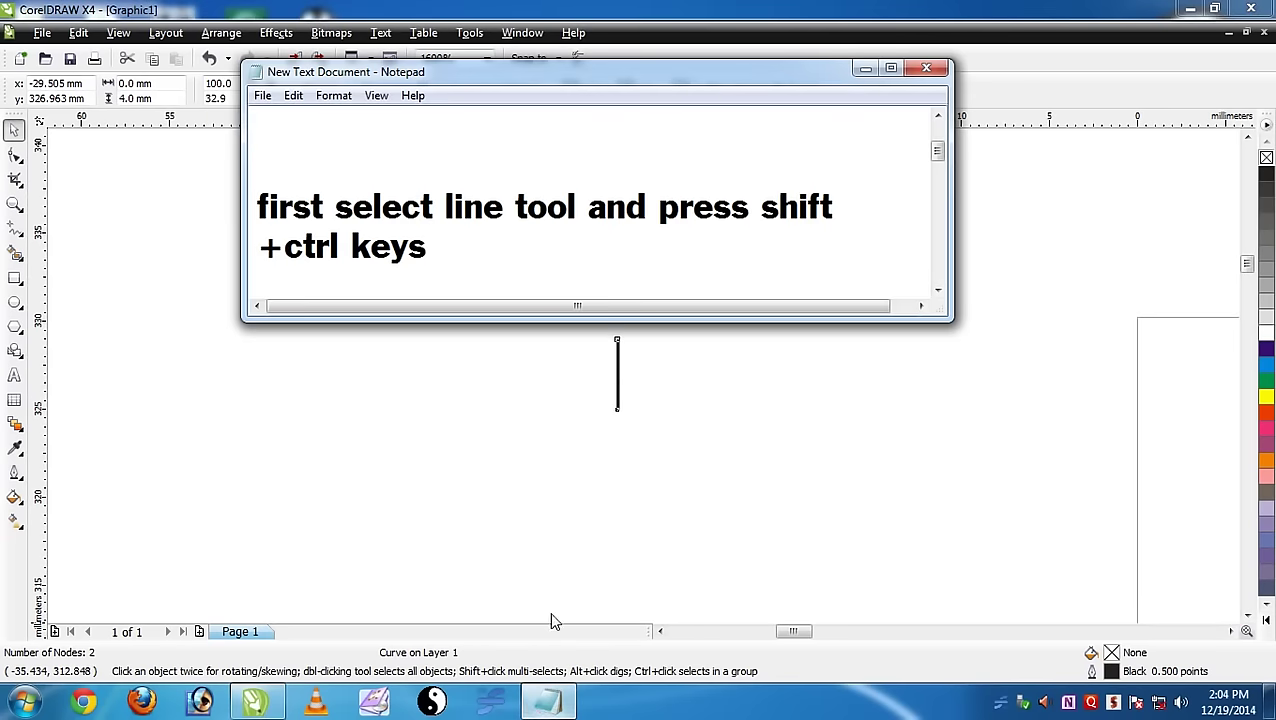
left_click(608, 254)
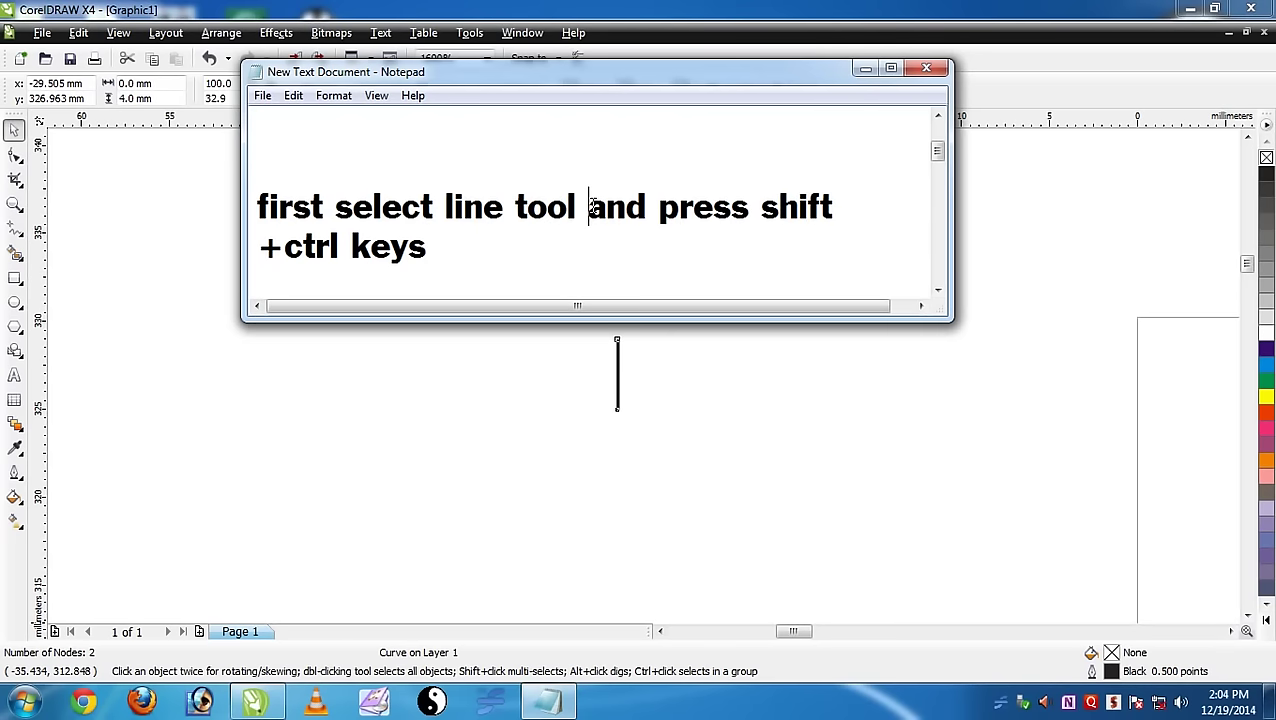
type("p")
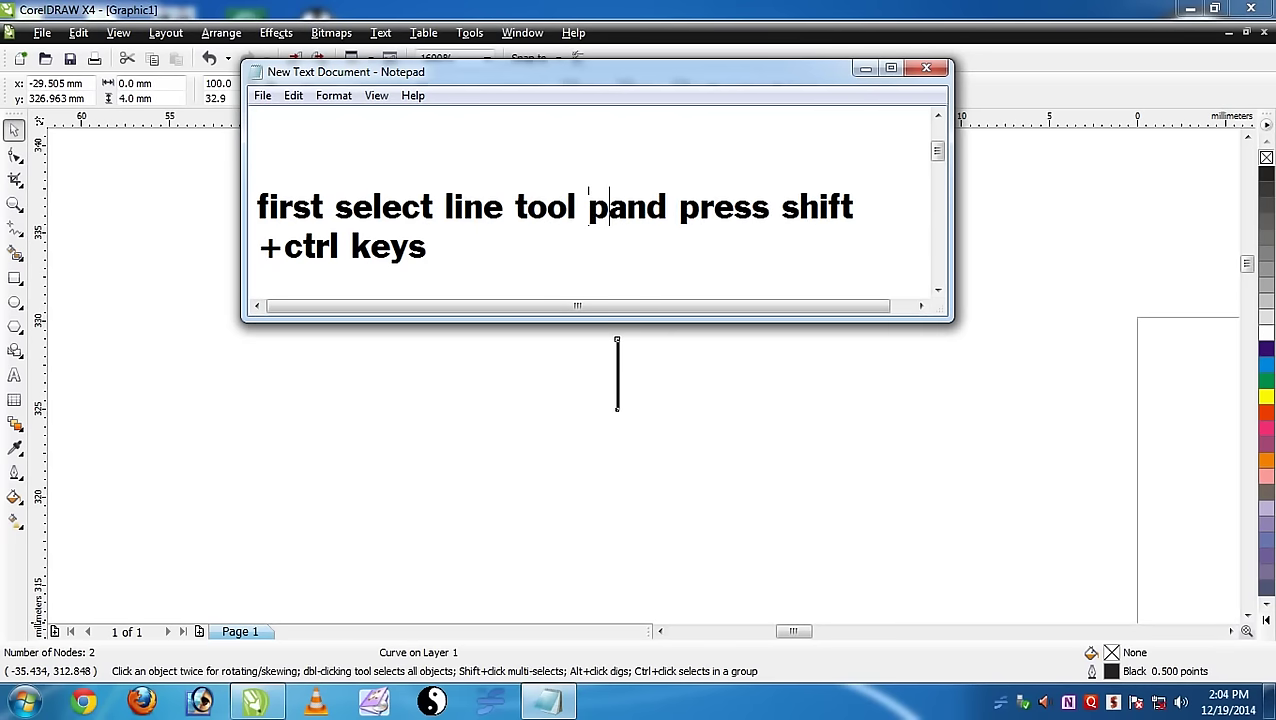
type("rs")
key("BackSpace")
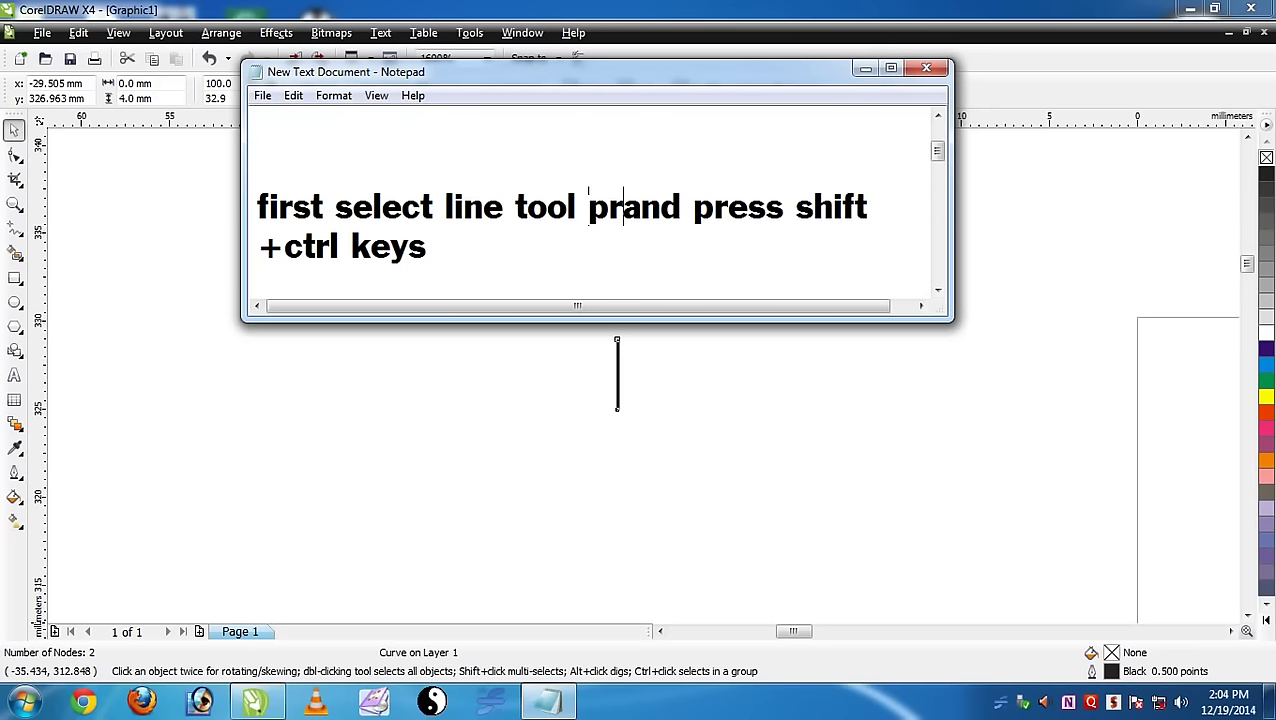
type("ess ")
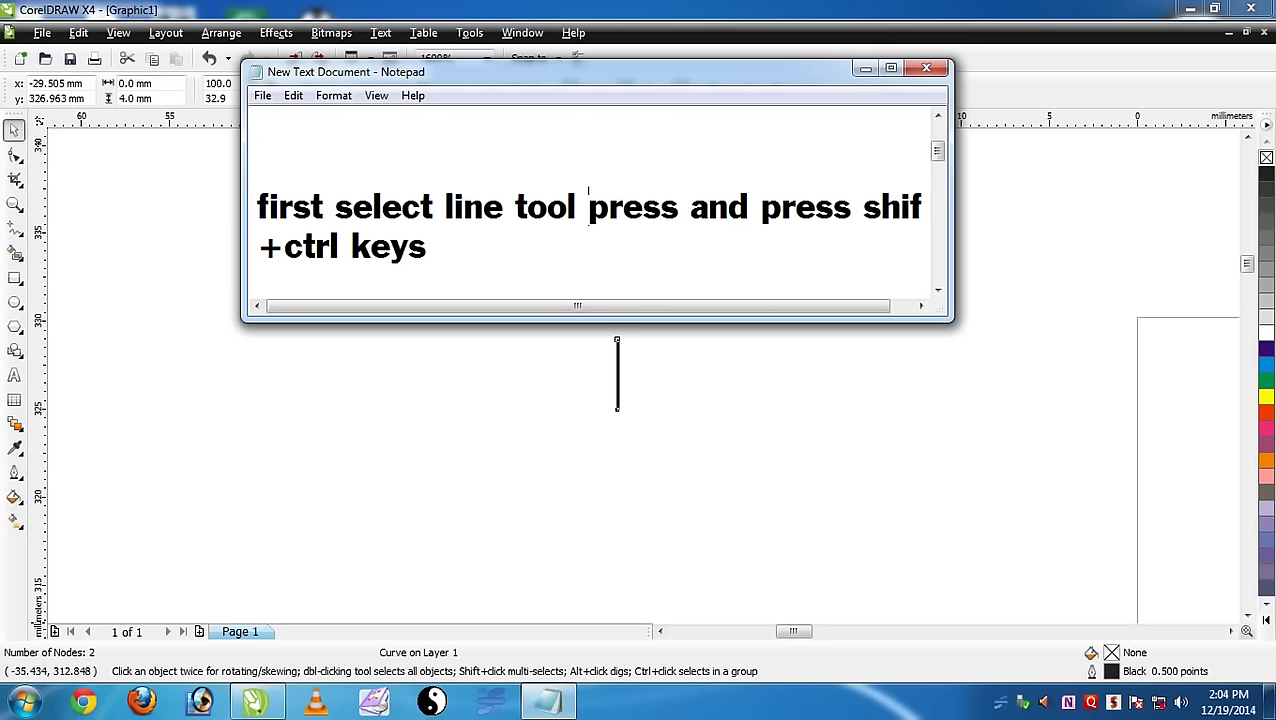
type("+")
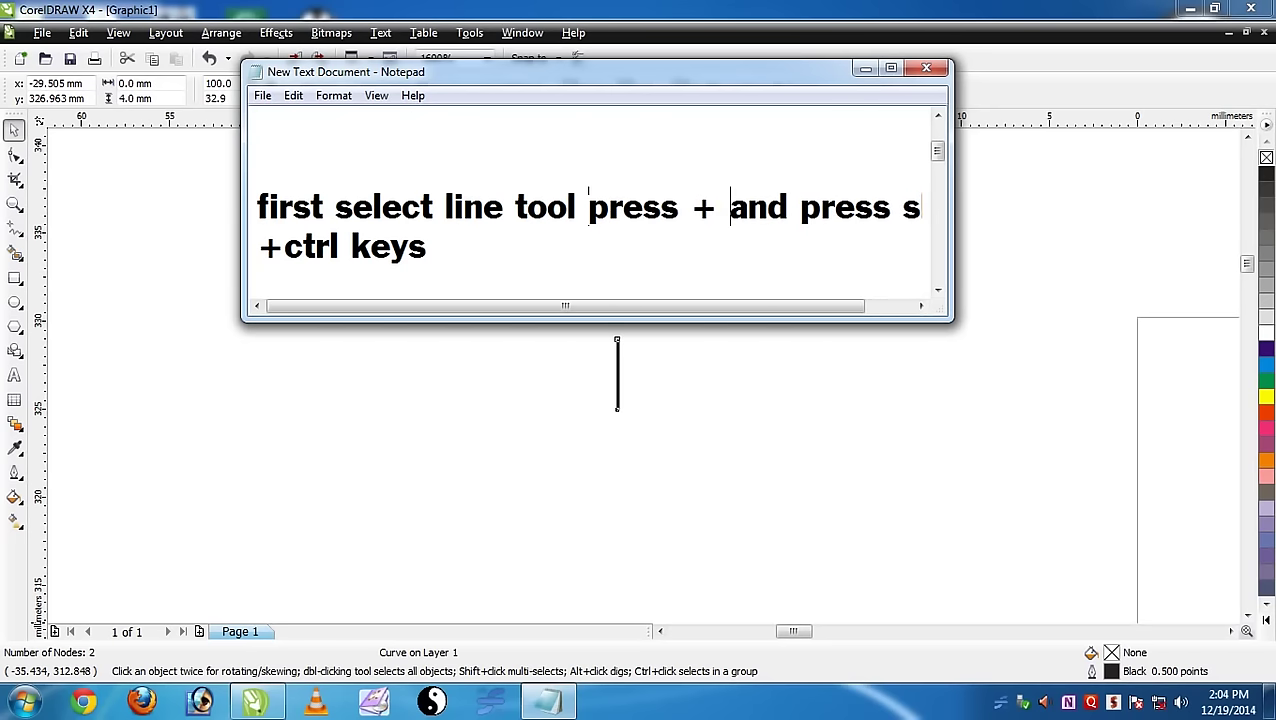
left_click(864, 69)
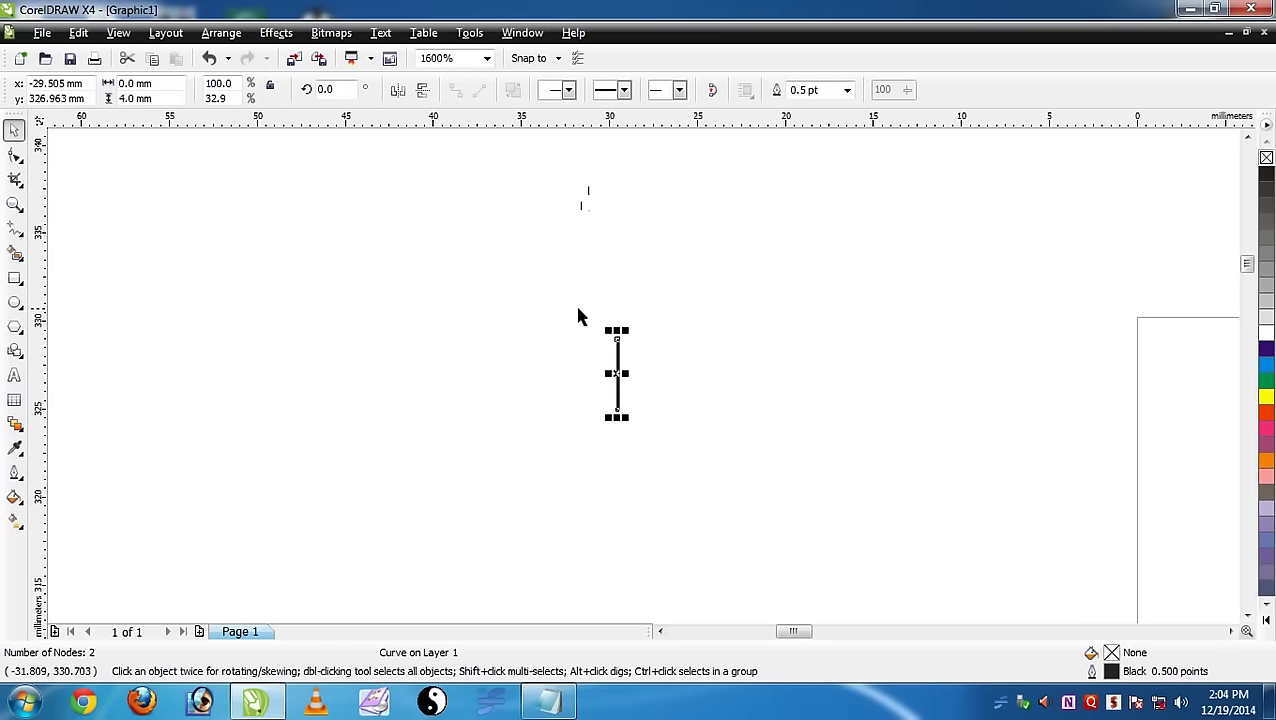
Duplicate the vertical line in place and rotate the copy 90 degrees to form a cross.
left_click(535, 285)
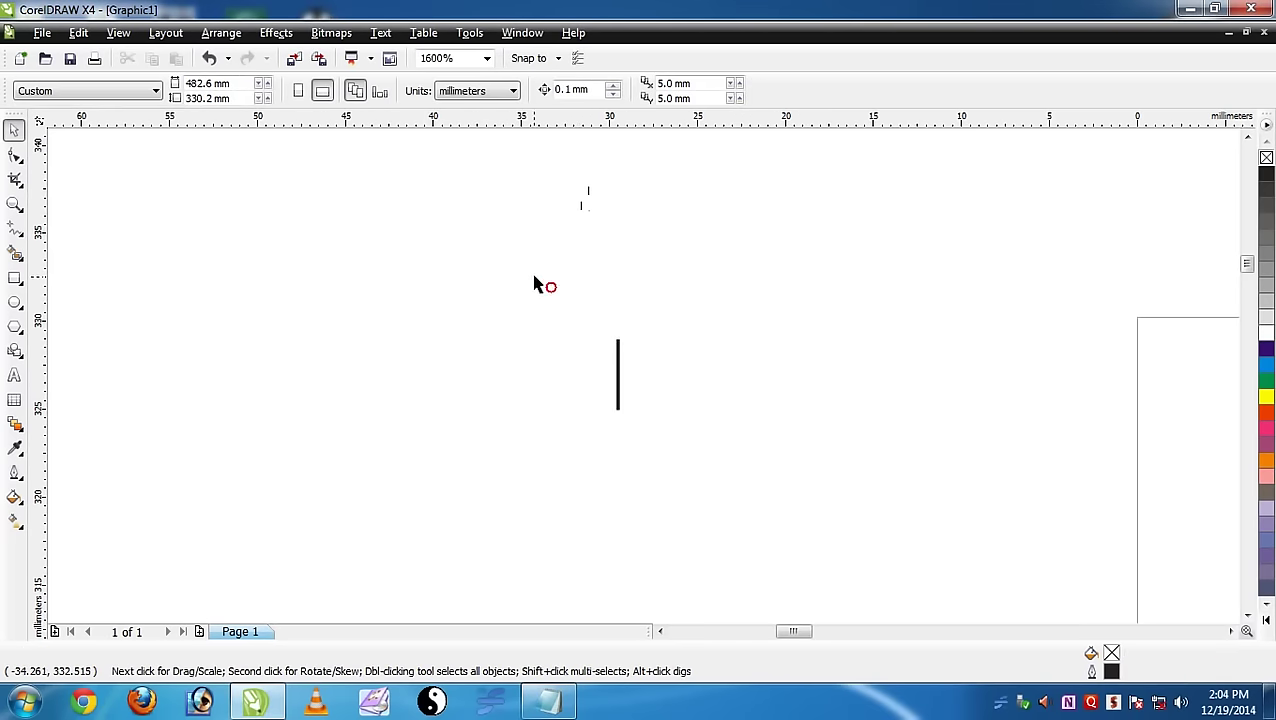
left_click_drag(535, 285, 615, 370)
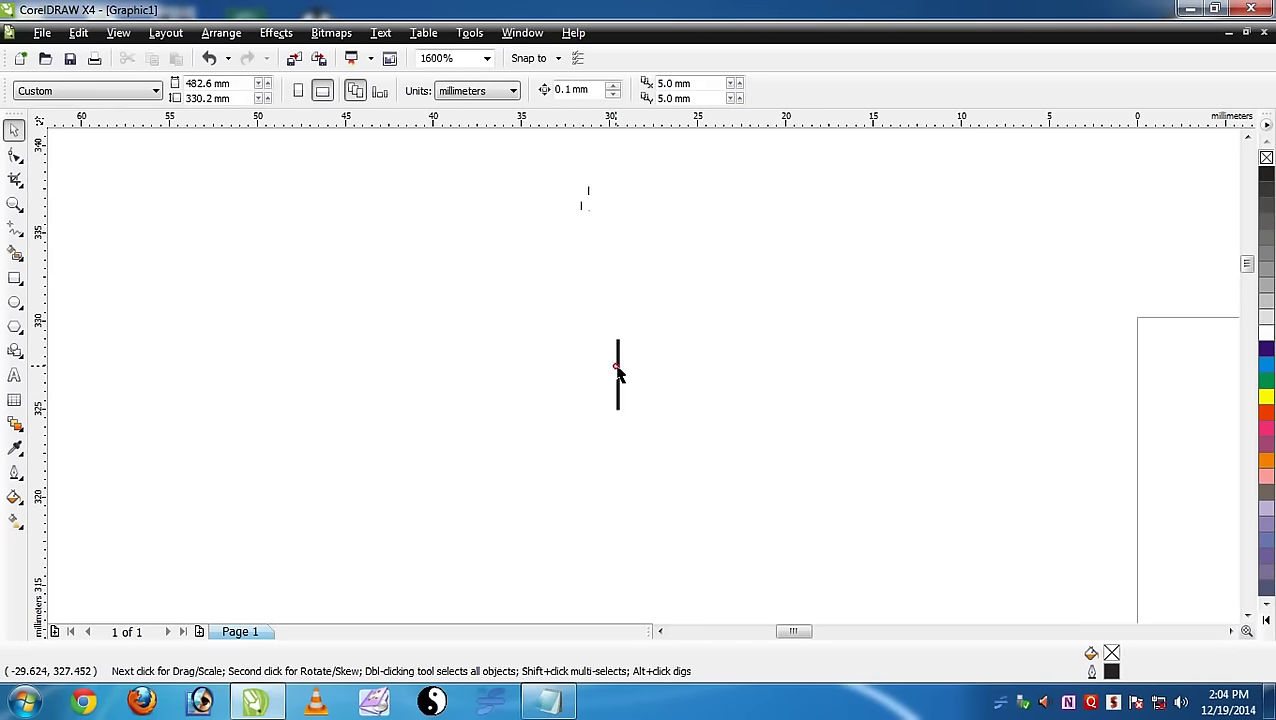
left_click(617, 370)
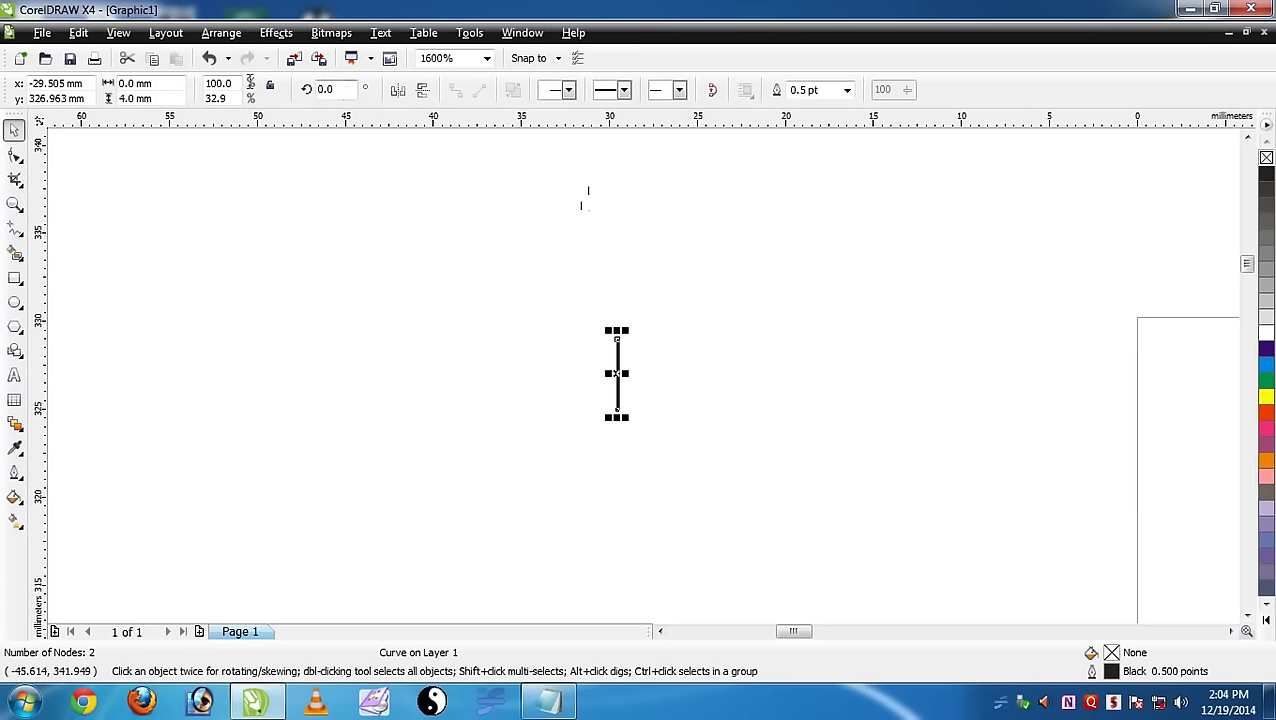
left_click(330, 89)
type("8")
key("Return")
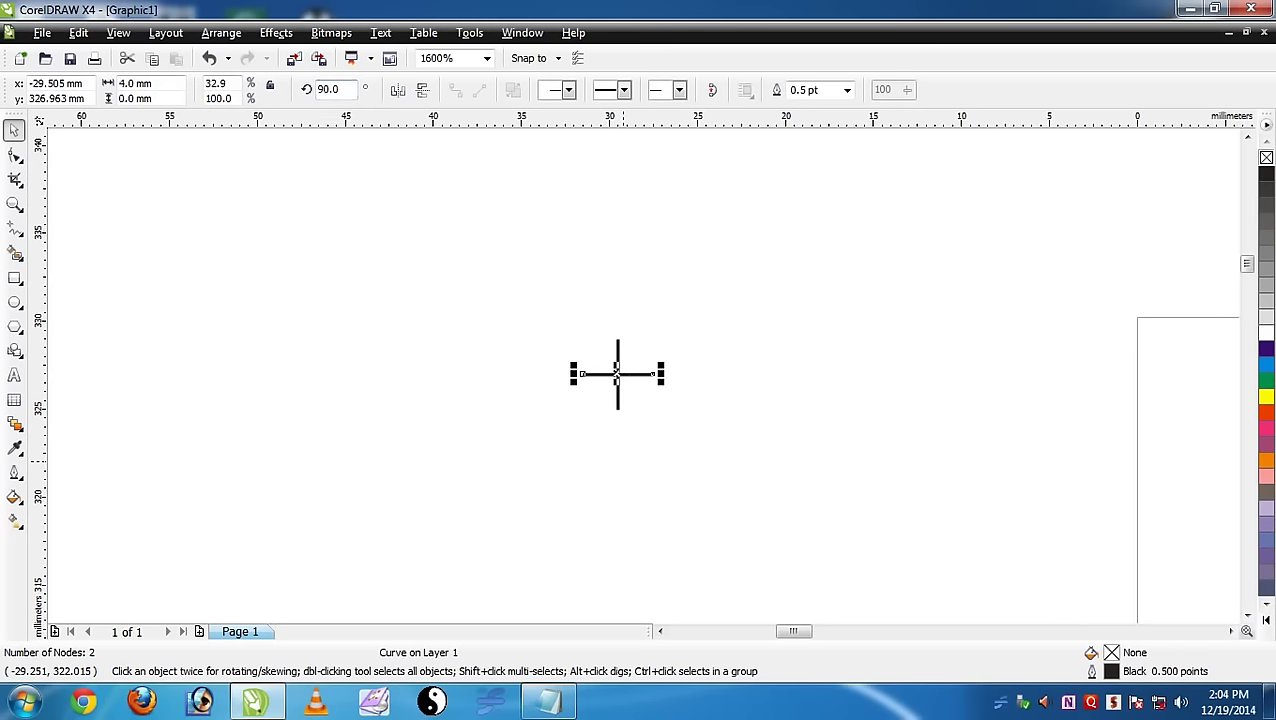
Select both lines of the cross together with the yellow business card.
left_click(615, 467)
left_click_drag(475, 288, 738, 467)
scroll(644, 382, "down", 1)
scroll(644, 375, "down", 1)
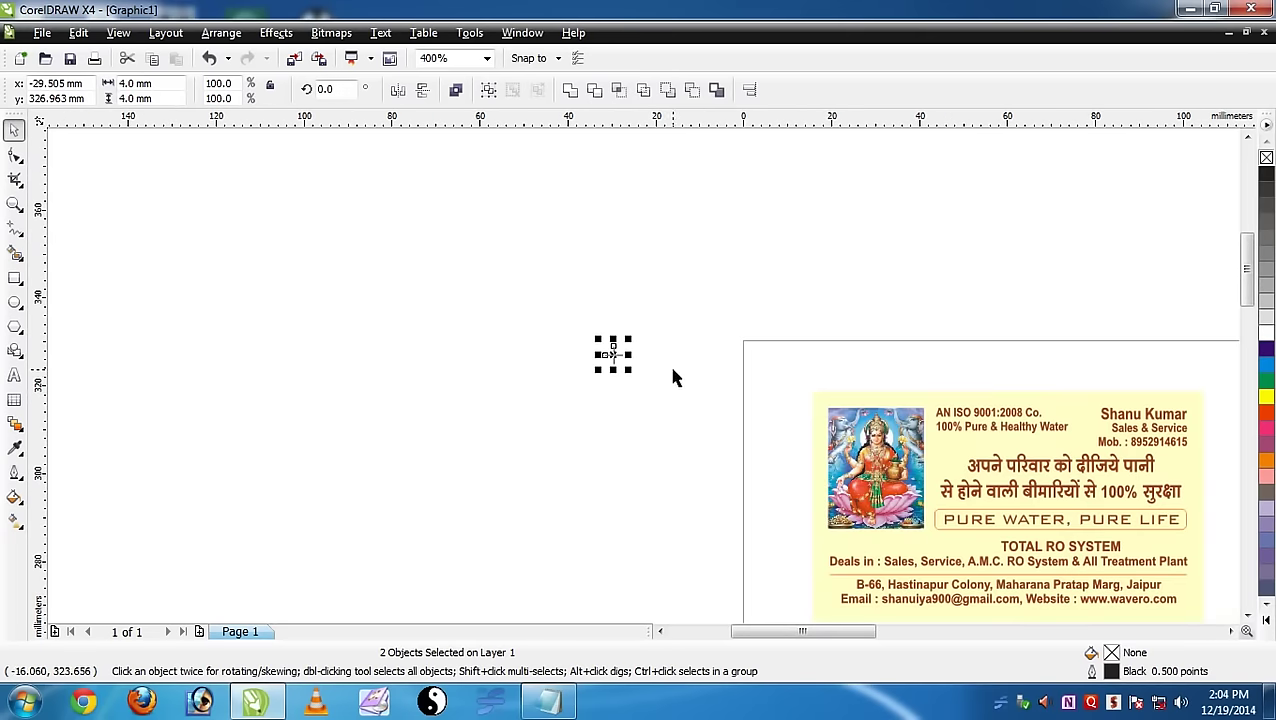
left_click(808, 410, "shift")
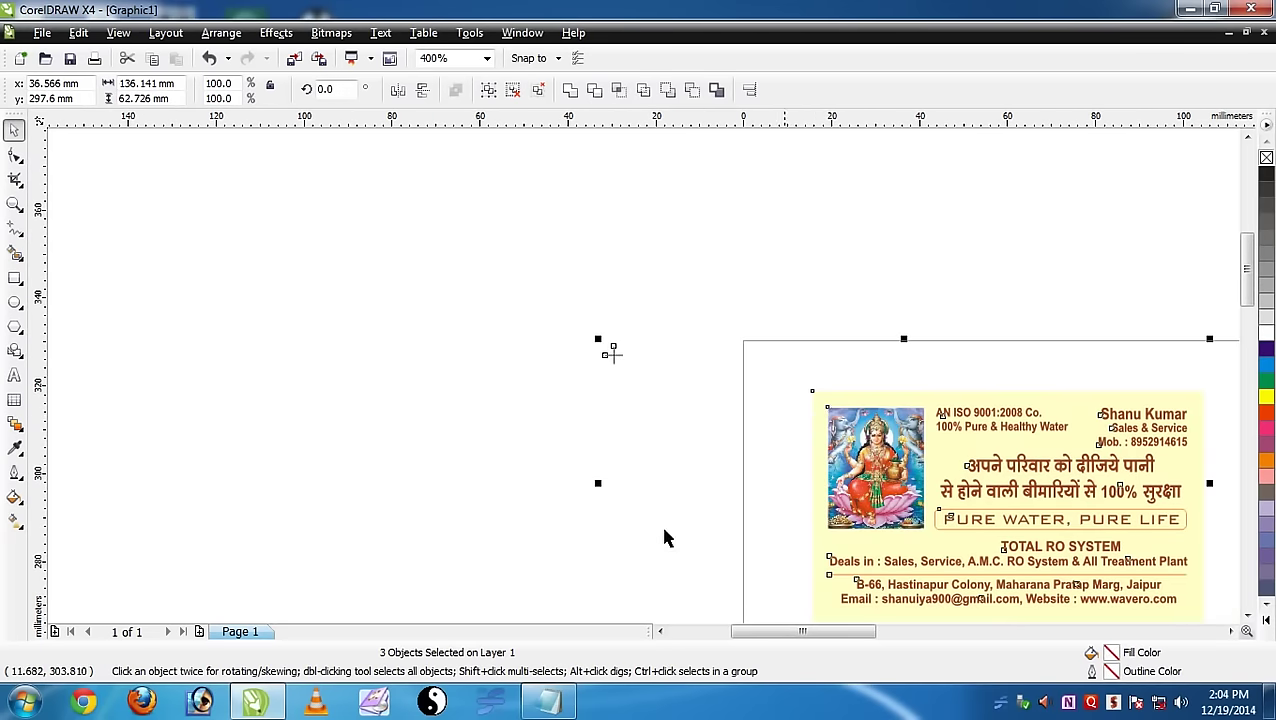
Examine the Notepad notes for how to select both objects and which shortcuts align them.
left_click(545, 700)
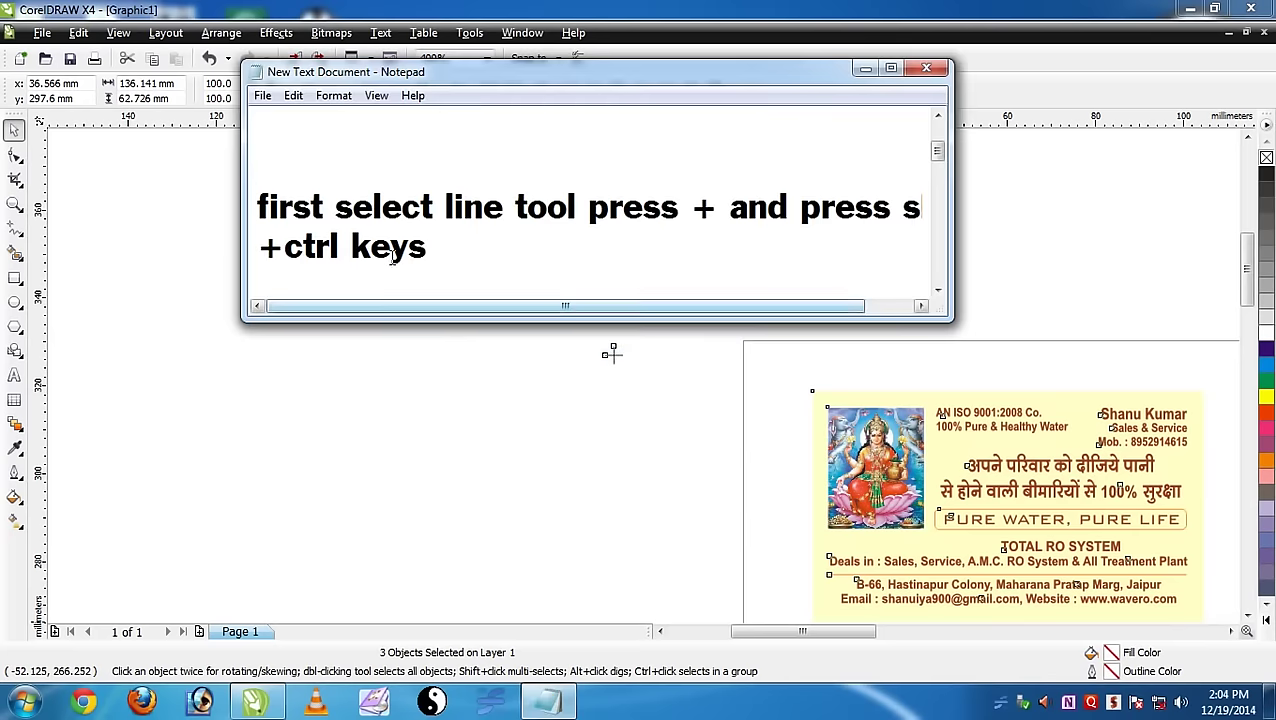
scroll(392, 252, "down", 1)
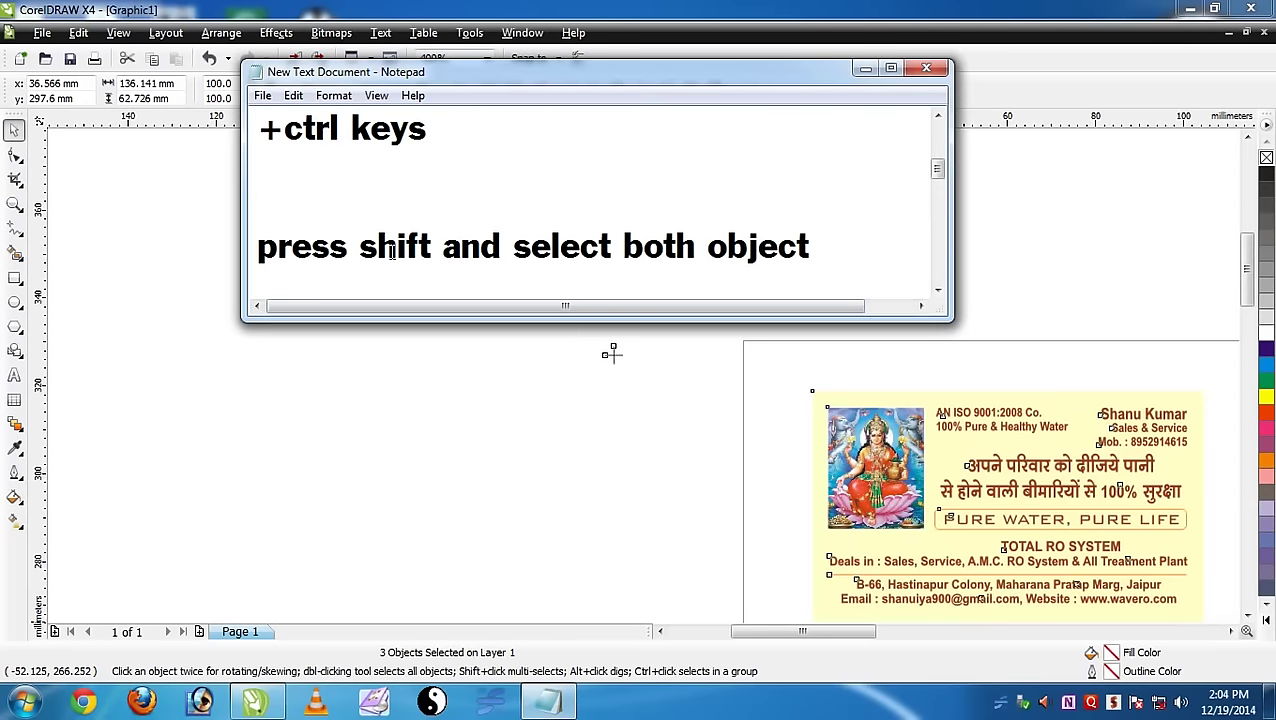
scroll(392, 252, "down", 2)
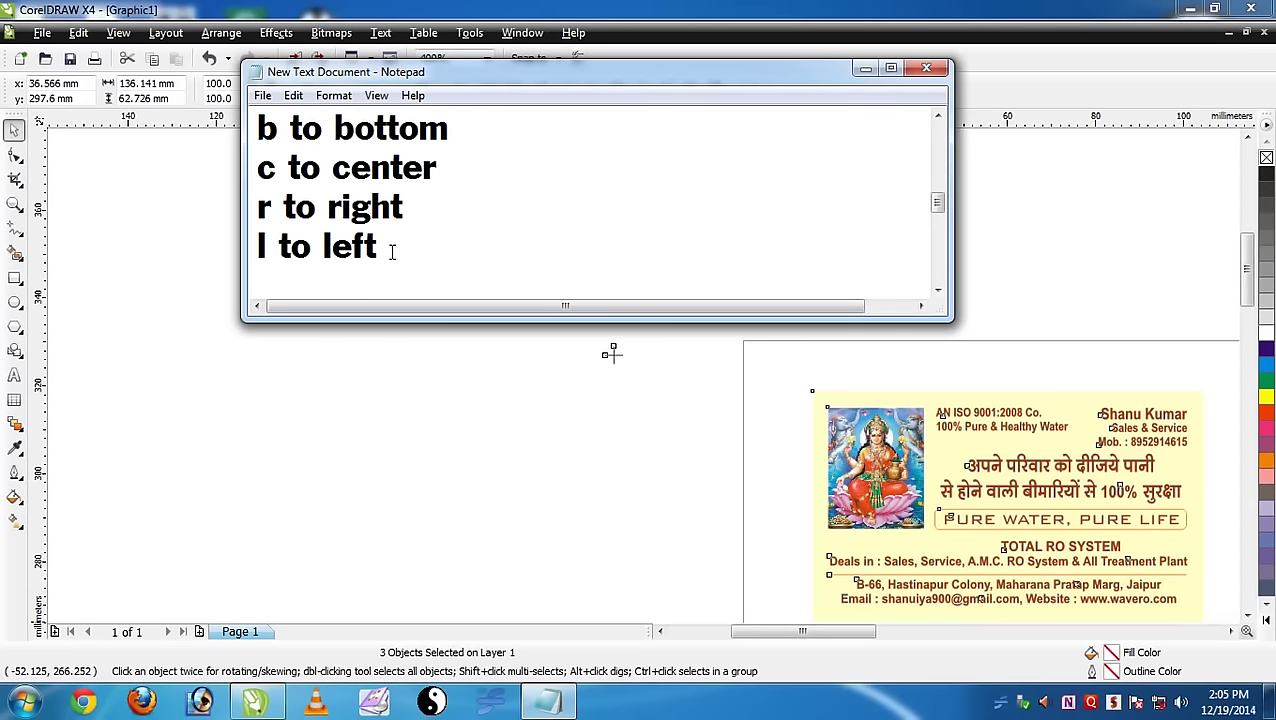
scroll(392, 252, "up", 1)
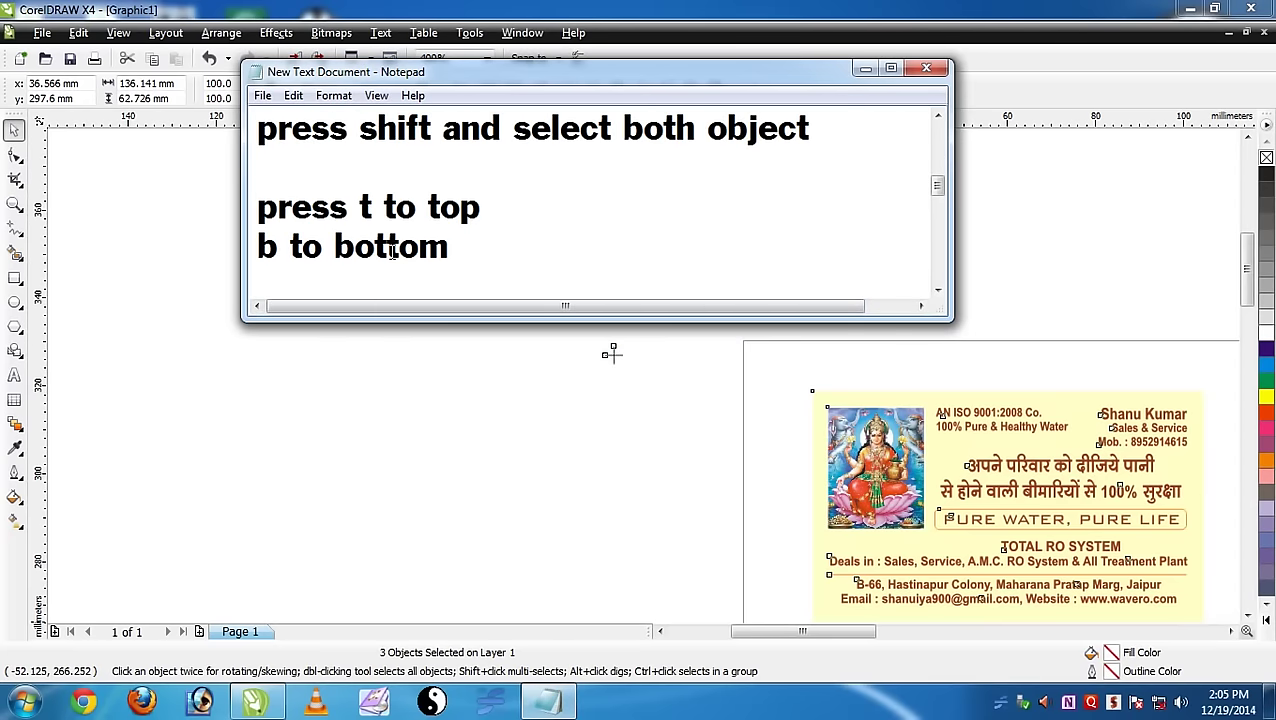
scroll(392, 252, "down", 1)
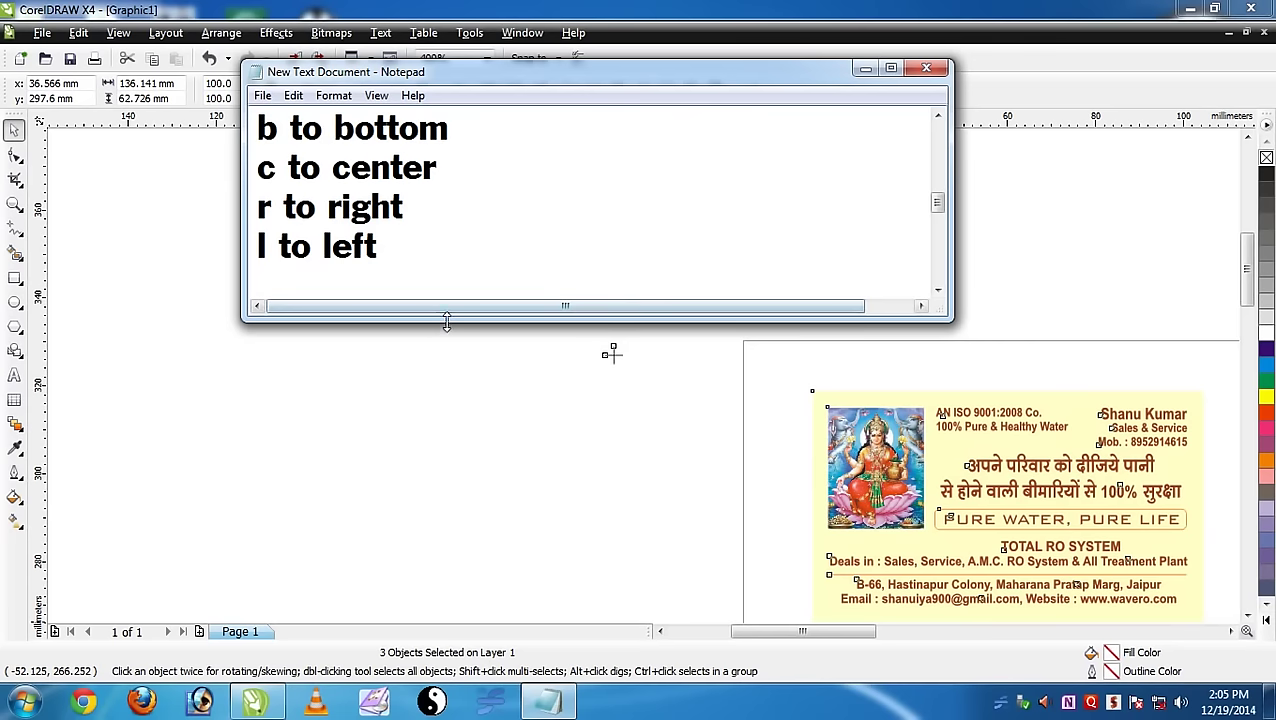
left_click_drag(447, 319, 446, 382)
scroll(458, 320, "up", 1)
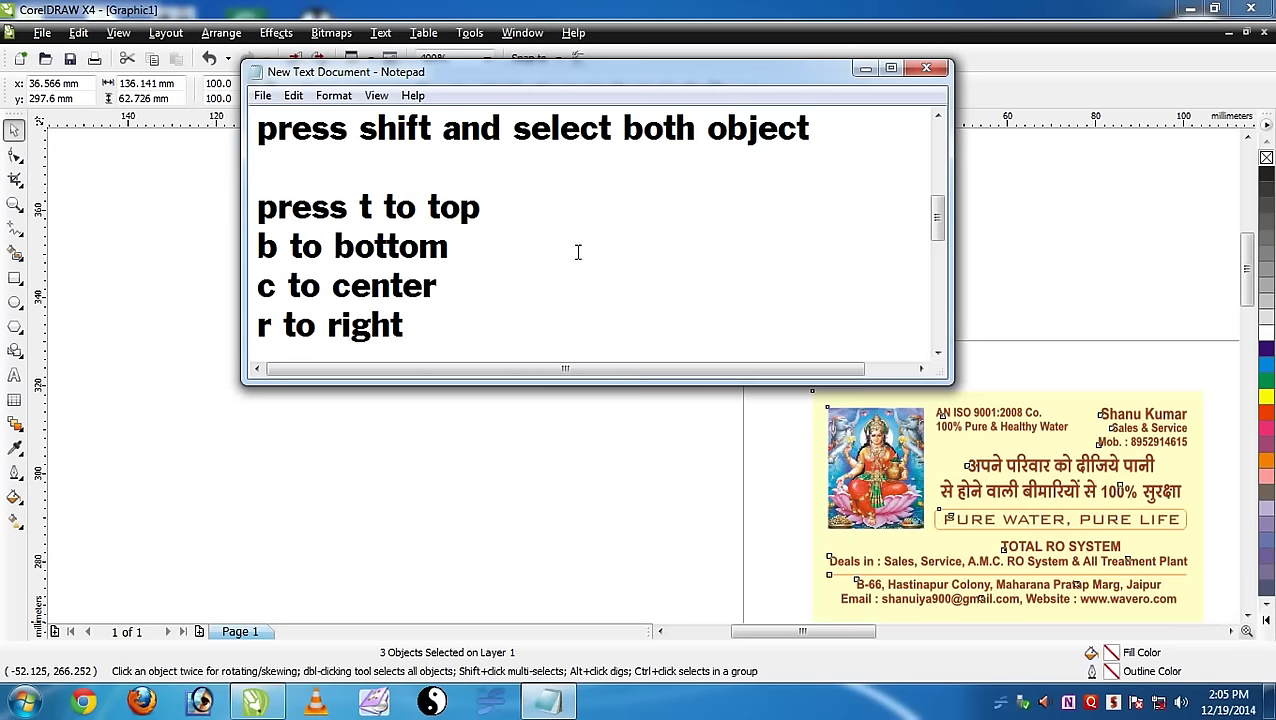
left_click(867, 69)
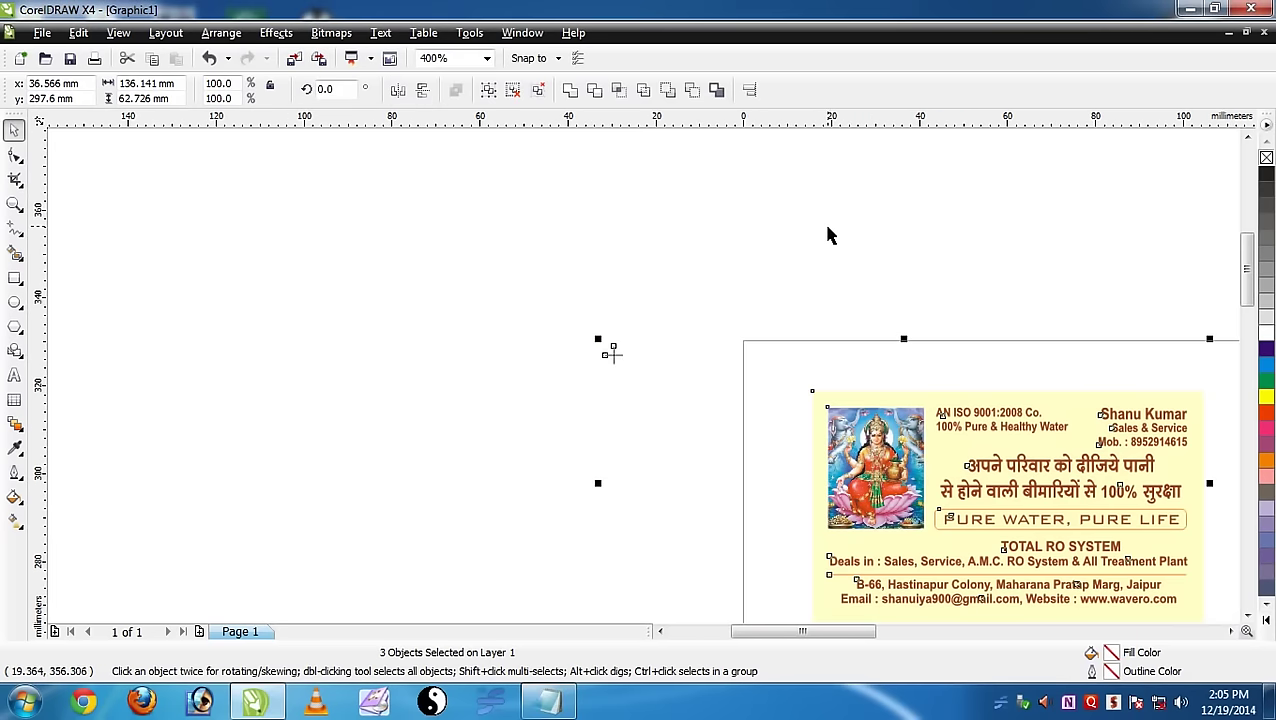
Try aligning the cross to the business card's right and top edges, and undo the alignment.
key("r")
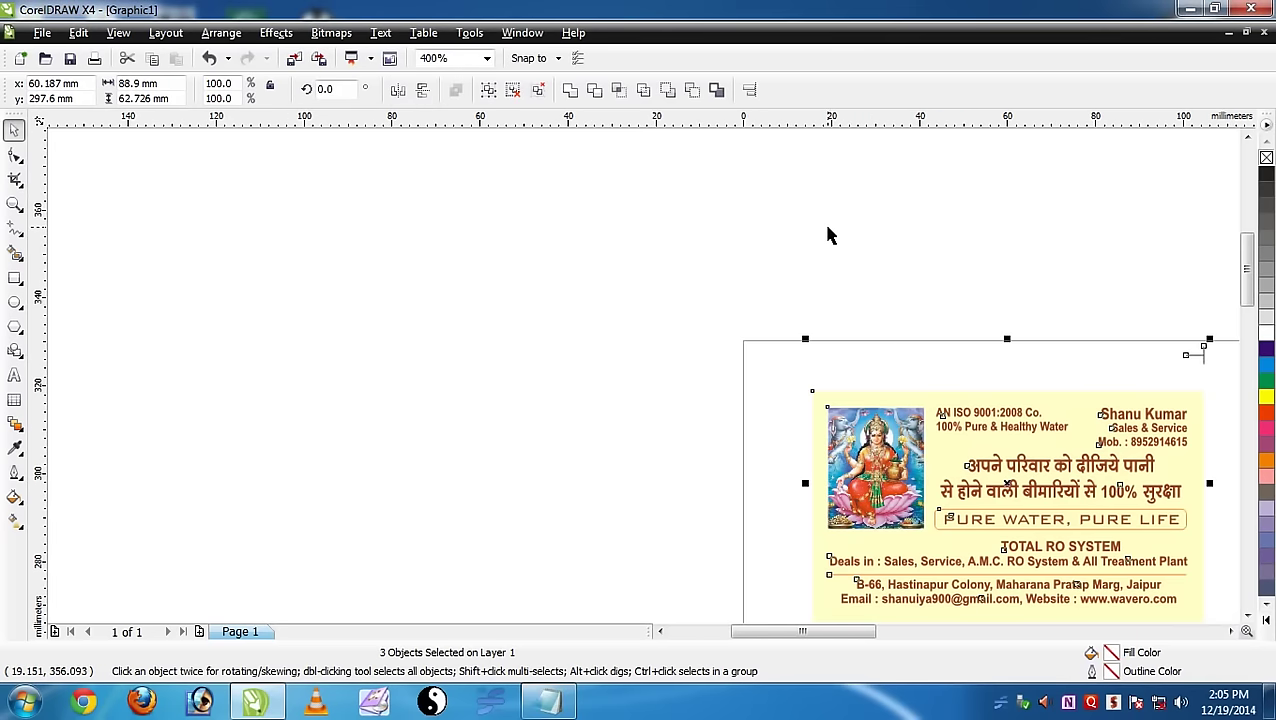
key("t")
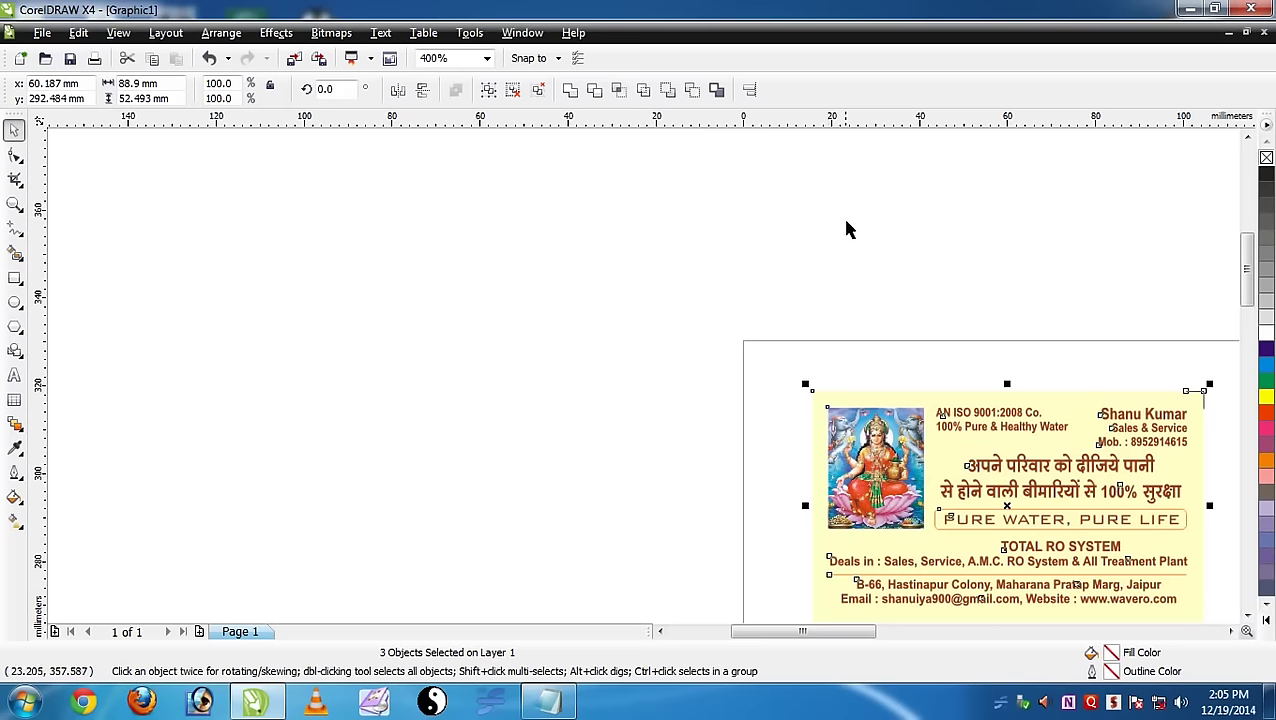
left_click(874, 236)
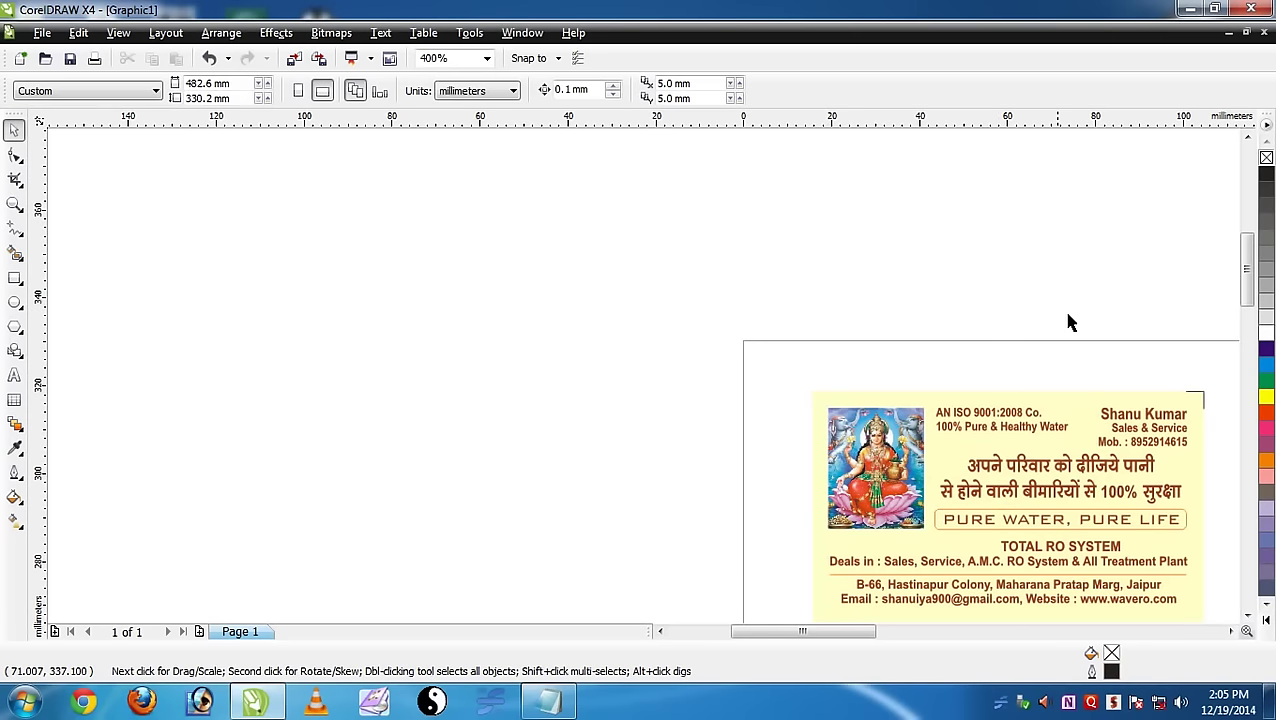
key("ctrl+a")
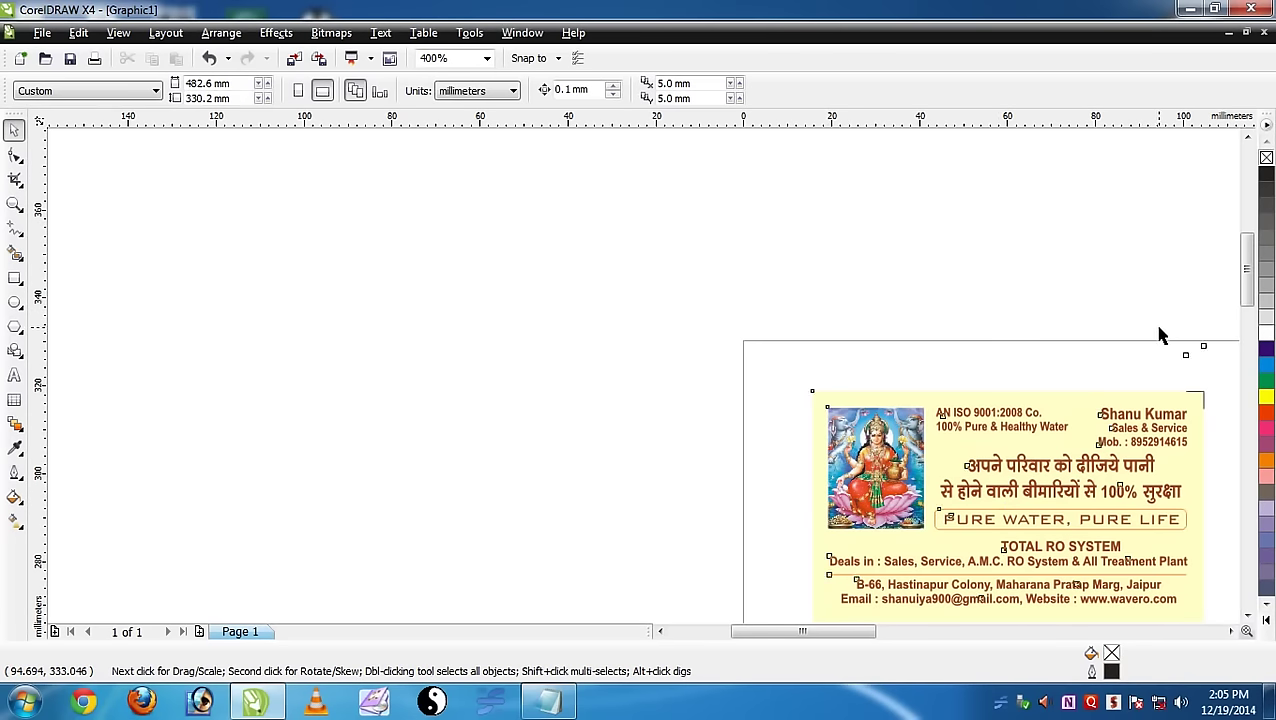
left_click(909, 268)
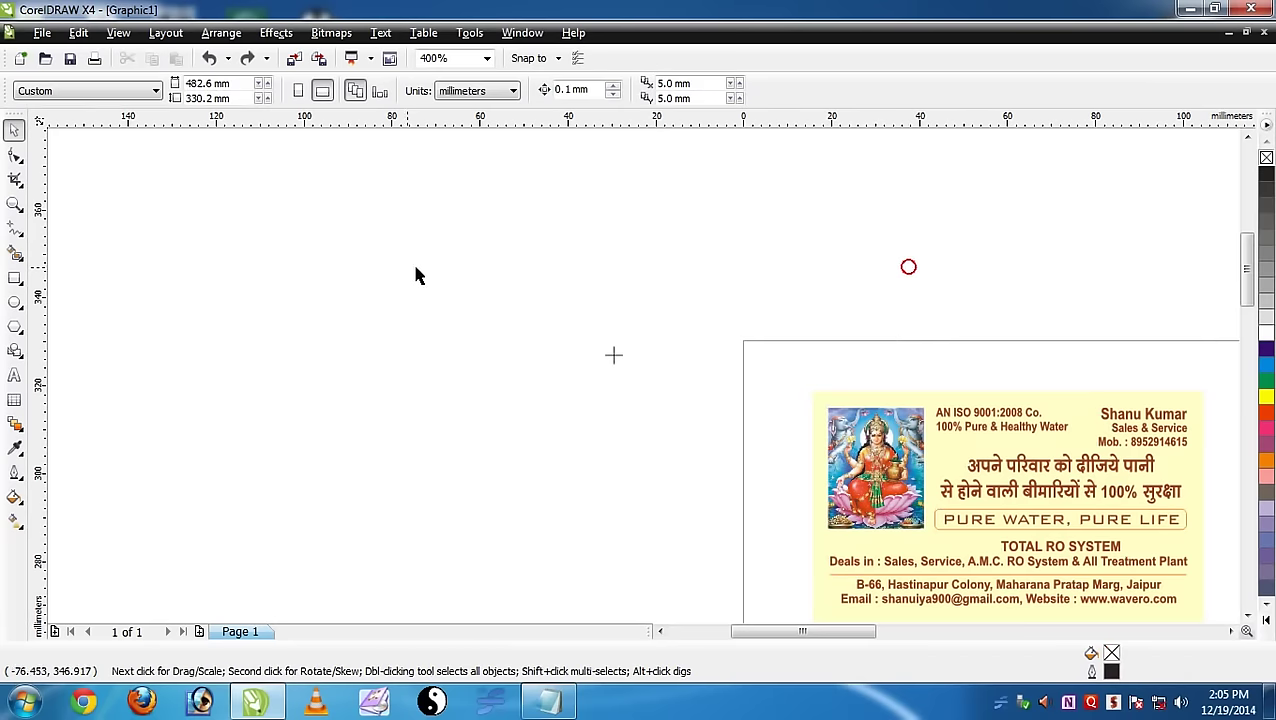
Select the cross together with the business card and align it to the card's top and left edges.
left_click_drag(567, 276, 668, 434)
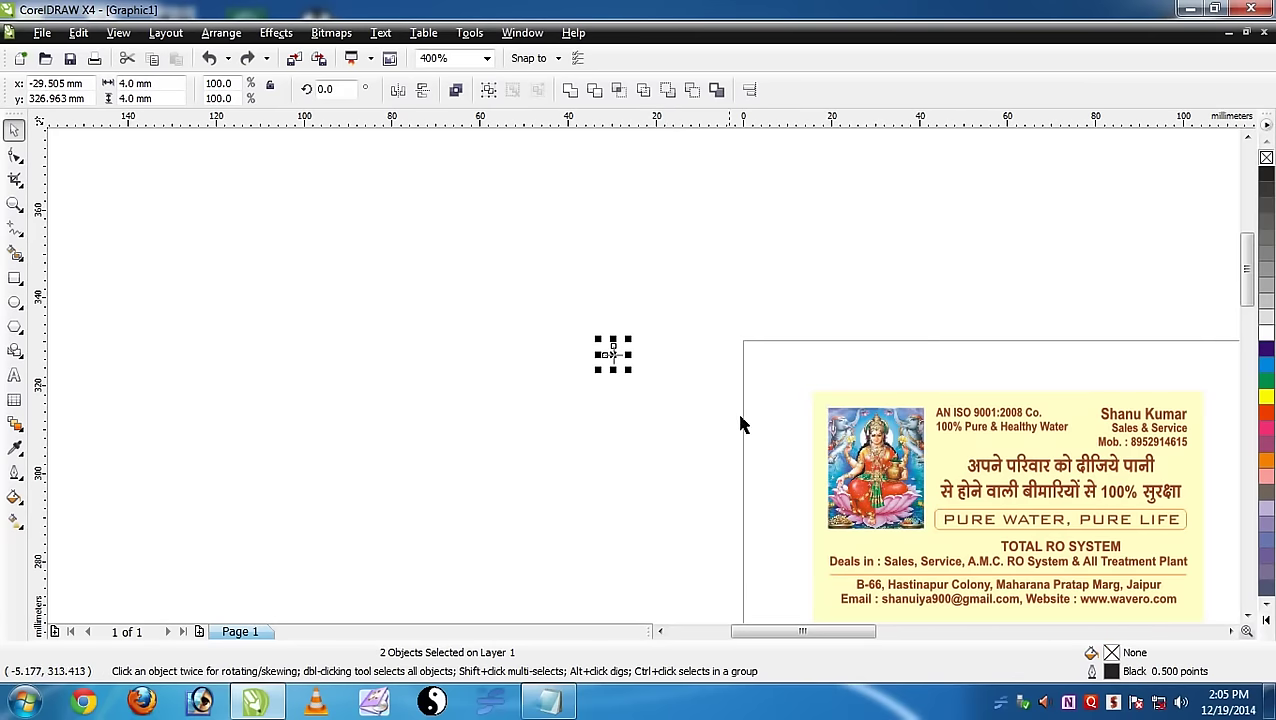
left_click(815, 433, "shift")
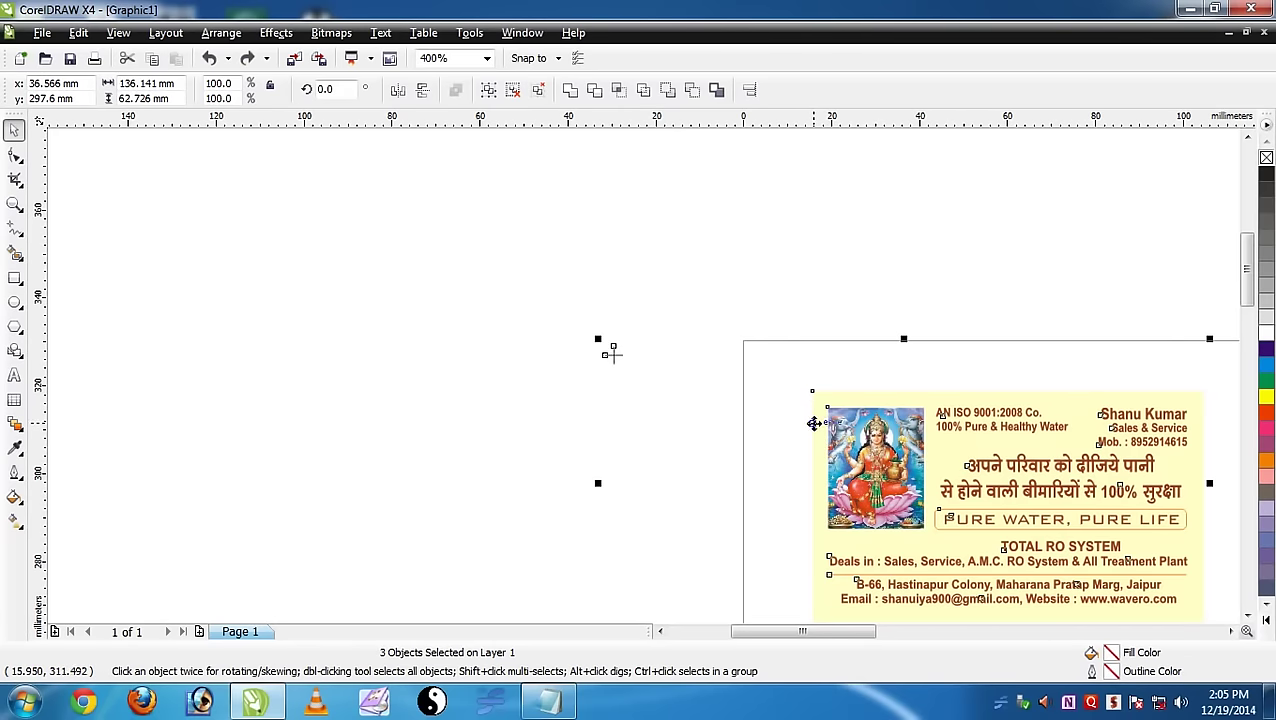
key("t")
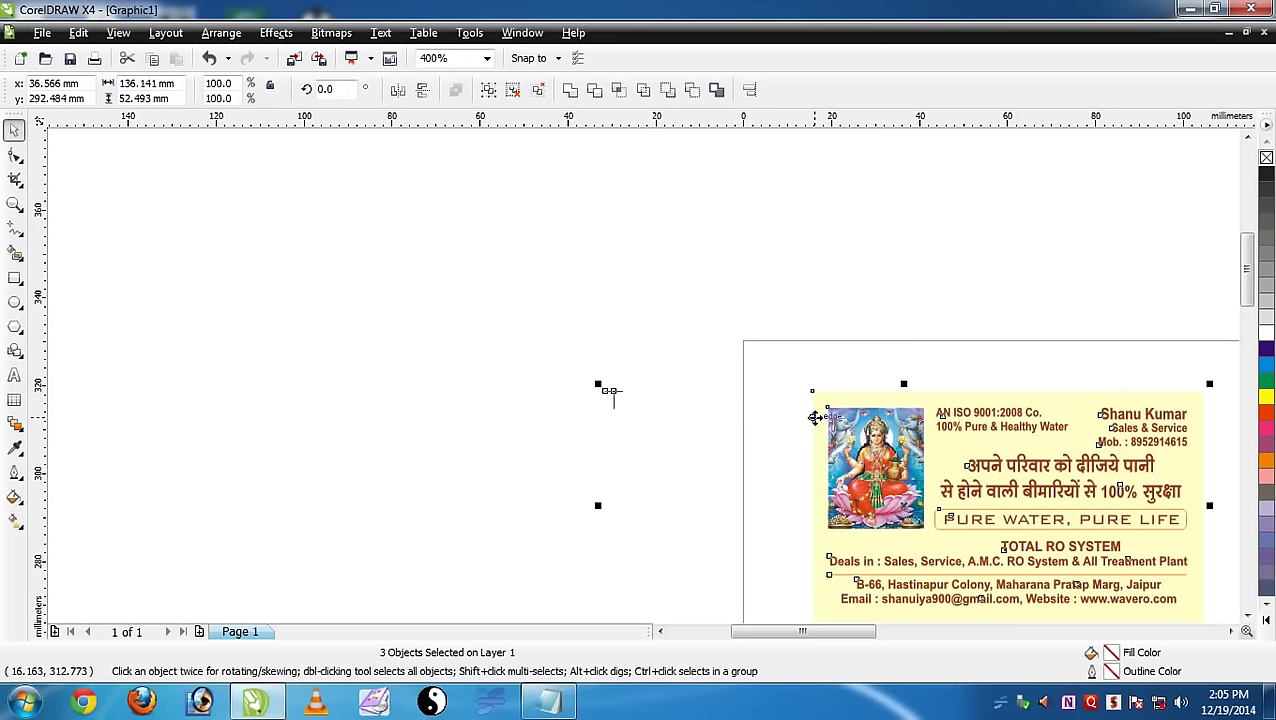
key("l")
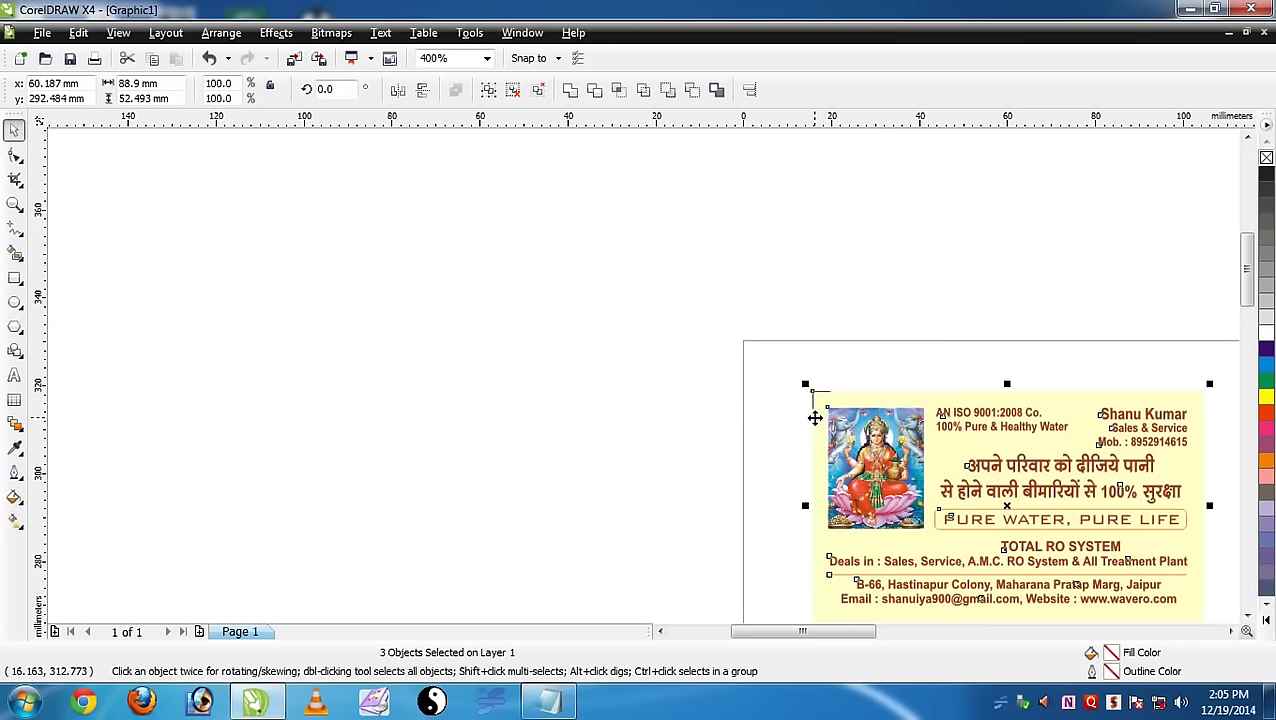
Duplicate the top-left cross mark and align copies to the business card's top-right and both bottom corners.
left_click(681, 367)
left_click_drag(732, 318, 857, 438)
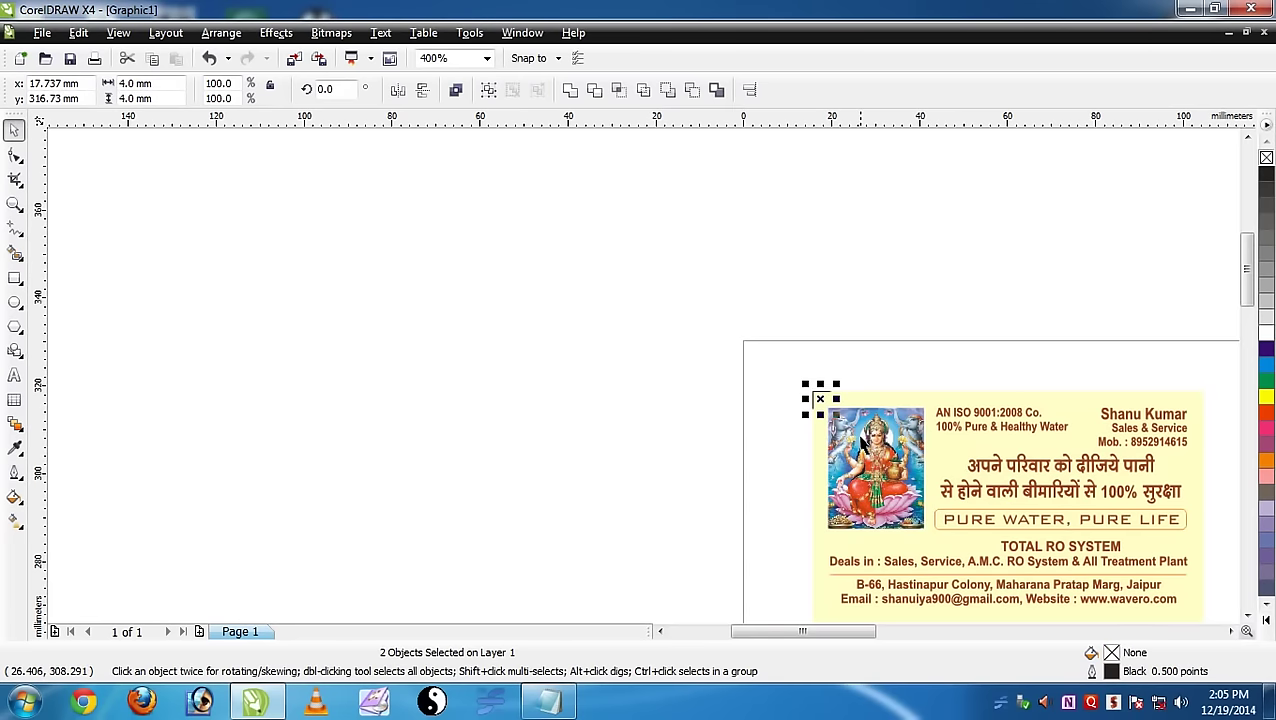
left_click(932, 408, "shift")
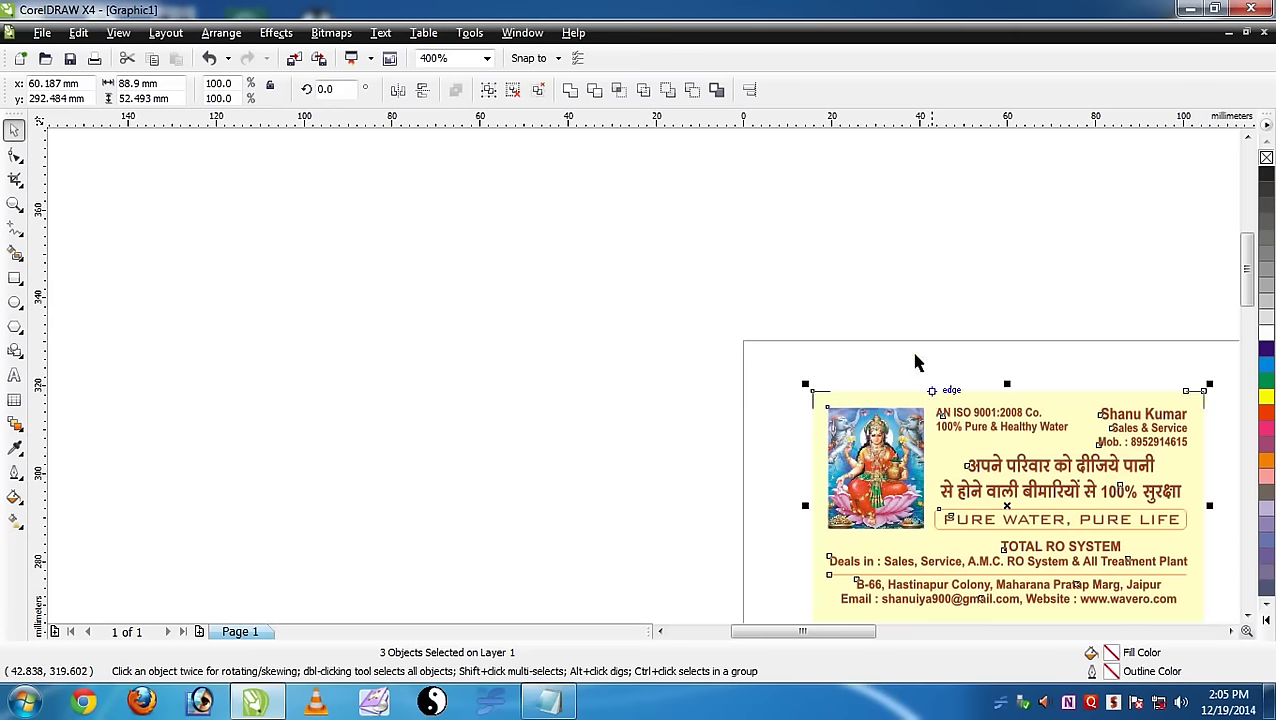
left_click(862, 318)
left_click_drag(751, 319, 899, 606)
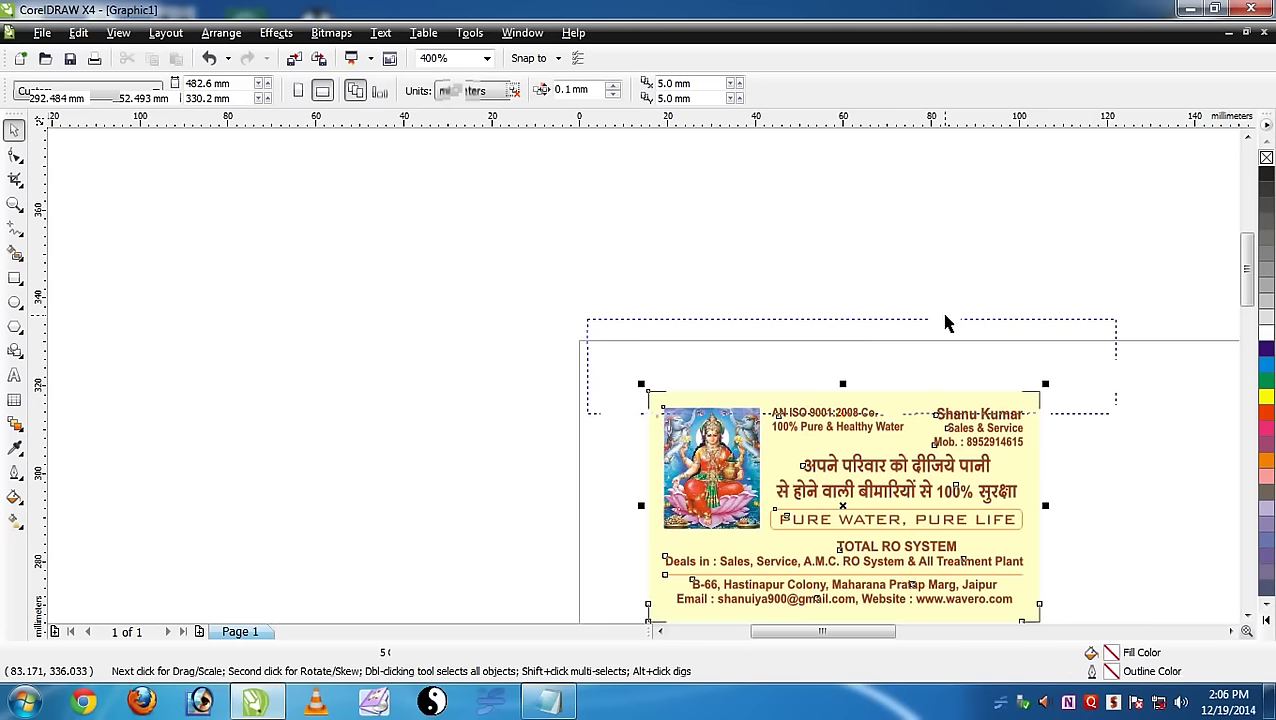
Select the business card together with its four corner marks and open the position transformation settings.
key("F3")
left_click_drag(478, 343, 812, 574)
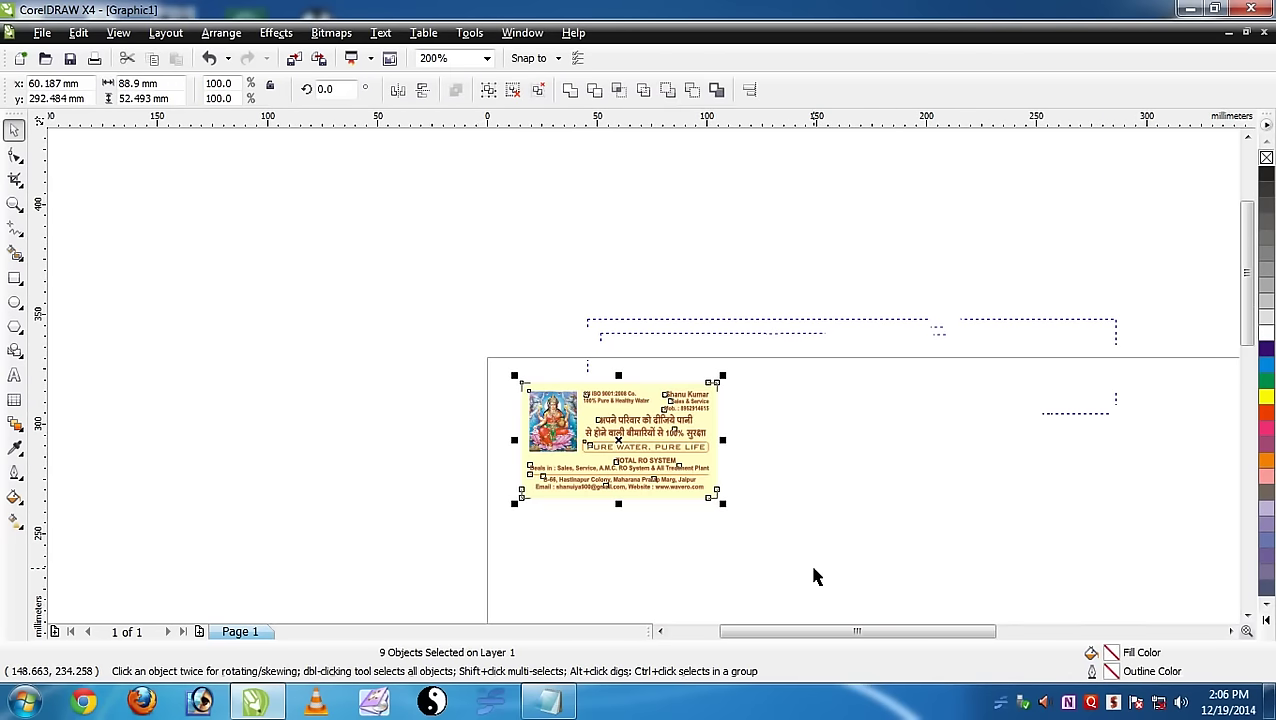
left_click(238, 34)
mouse_move(256, 36)
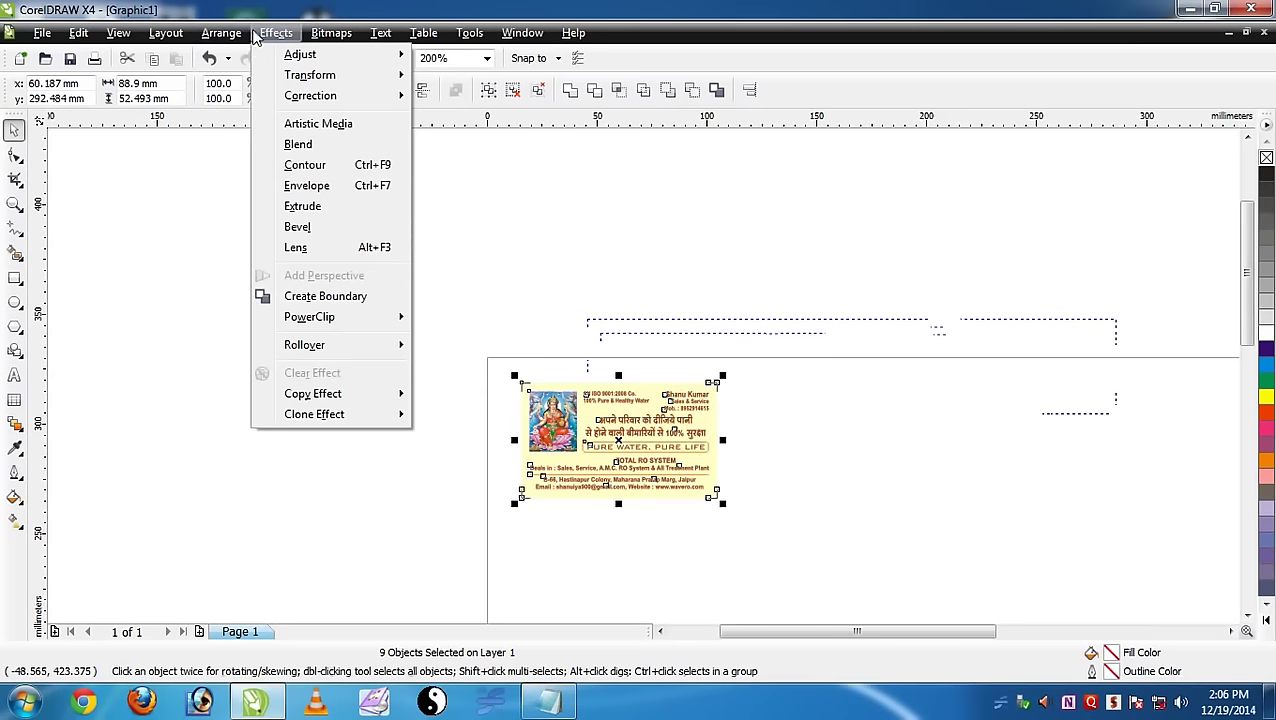
mouse_move(240, 60)
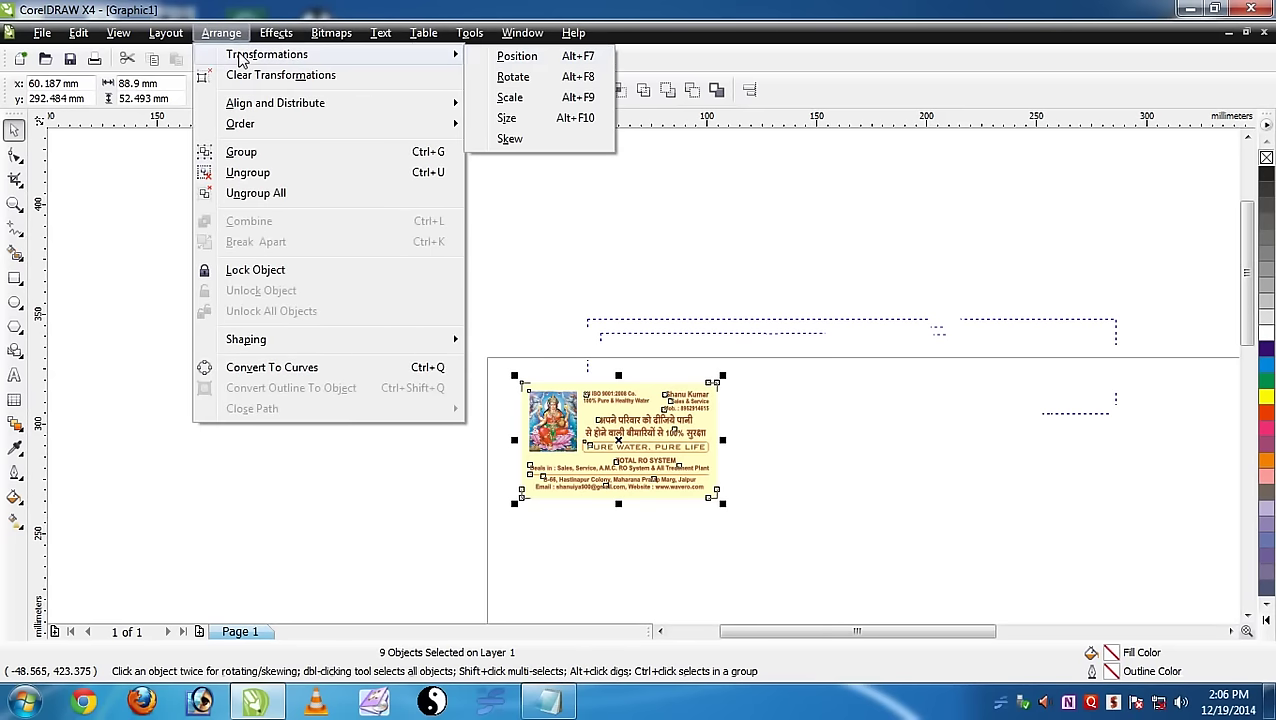
left_click(489, 60)
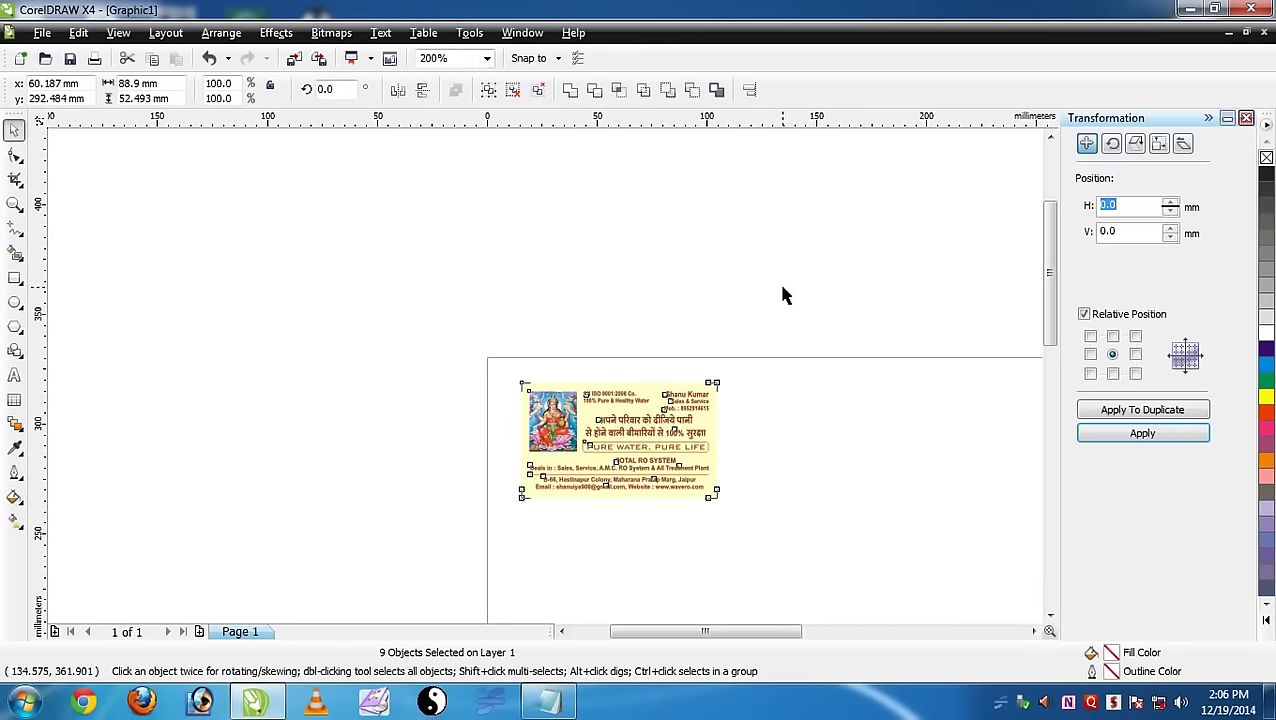
Duplicate the marked card four times to the right with an 88.9 mm horizontal relative offset, making a row of five.
left_click(1135, 354)
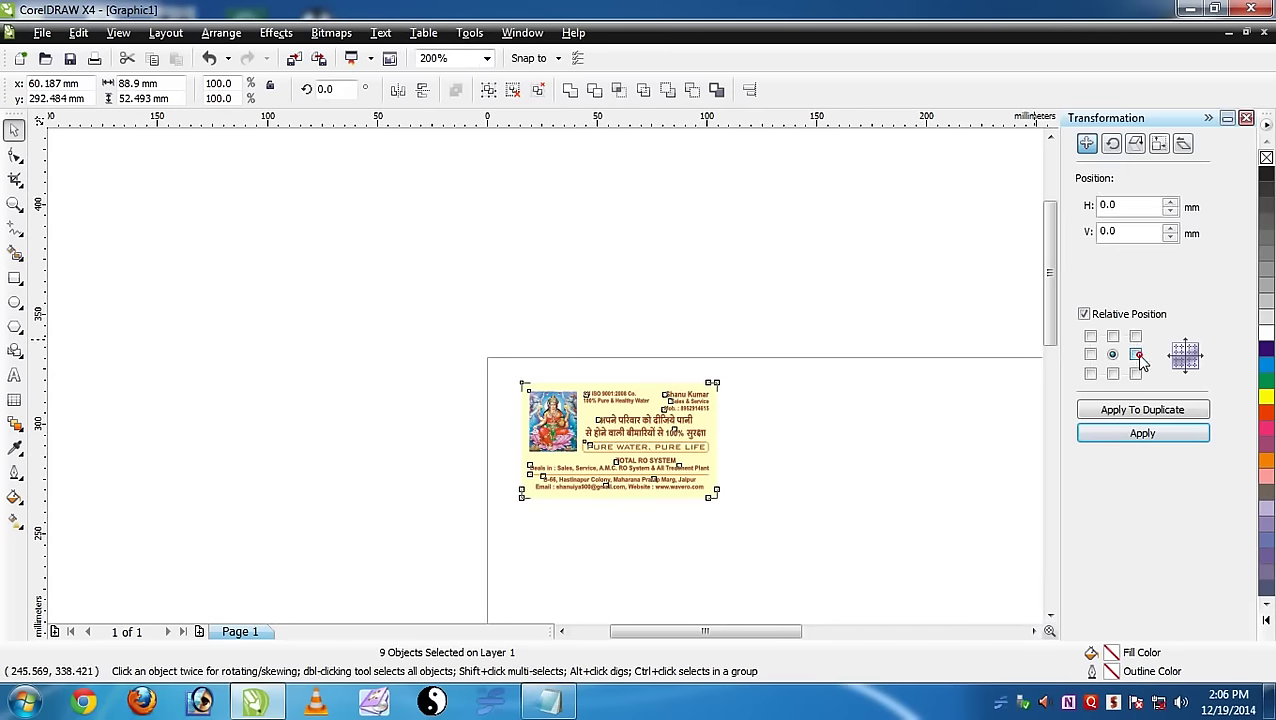
left_click(1137, 436)
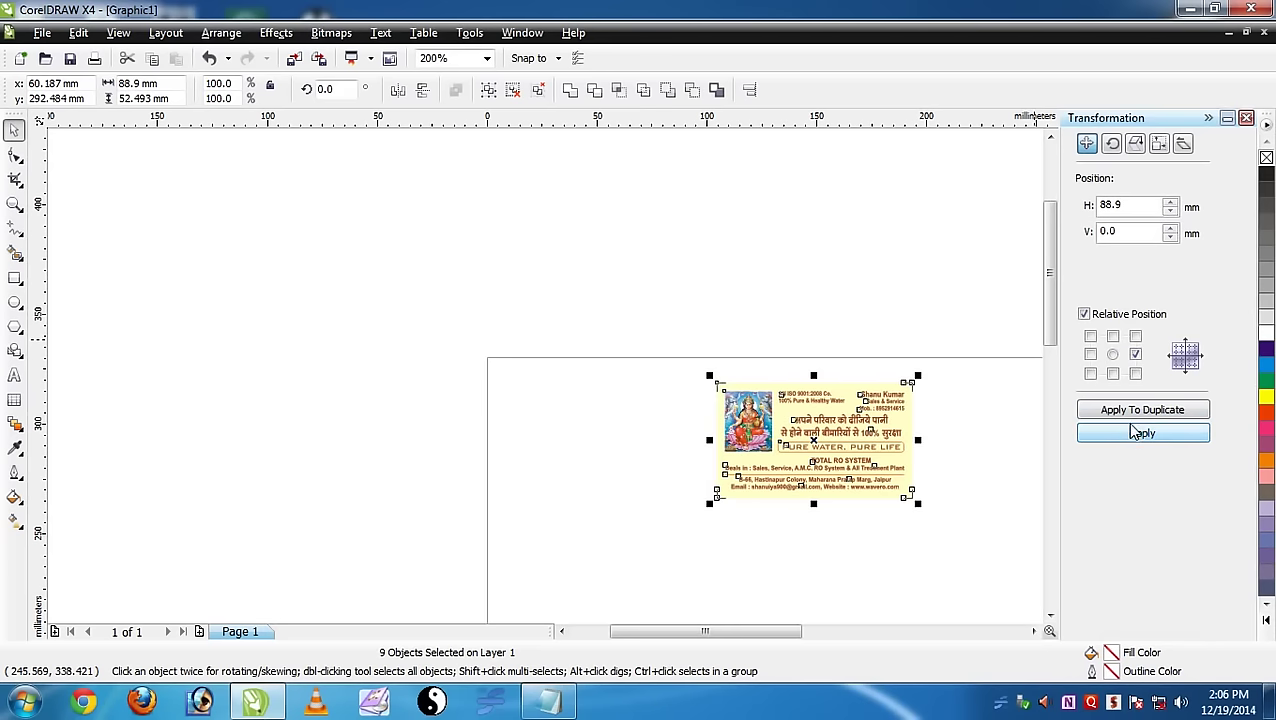
left_click(1137, 411)
left_click(1136, 411)
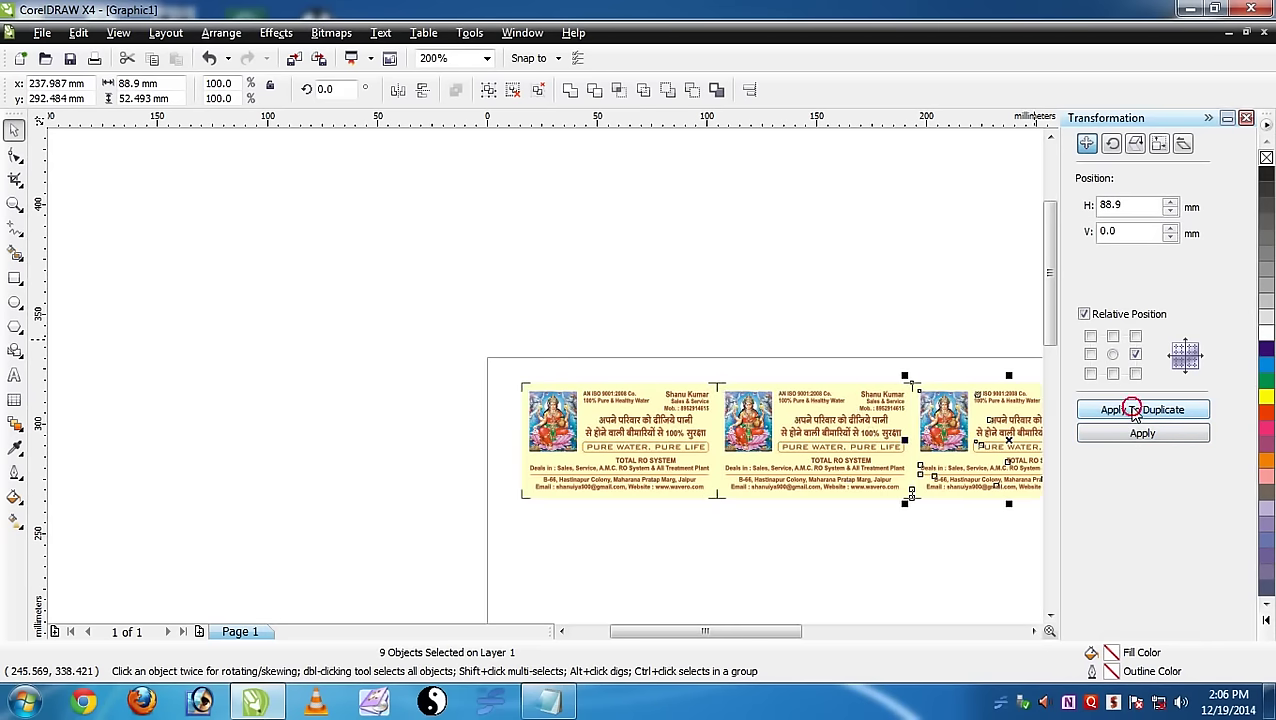
left_click(1136, 411)
scroll(948, 527, "down", 2)
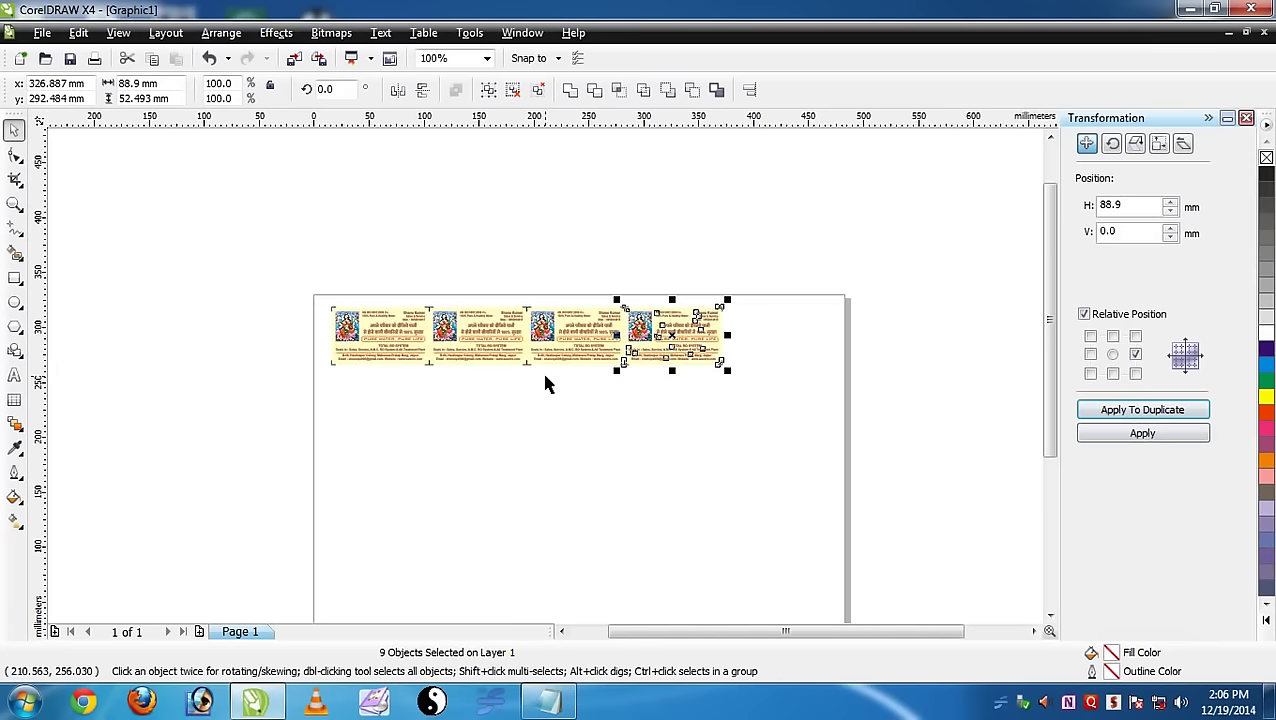
left_click(1136, 411)
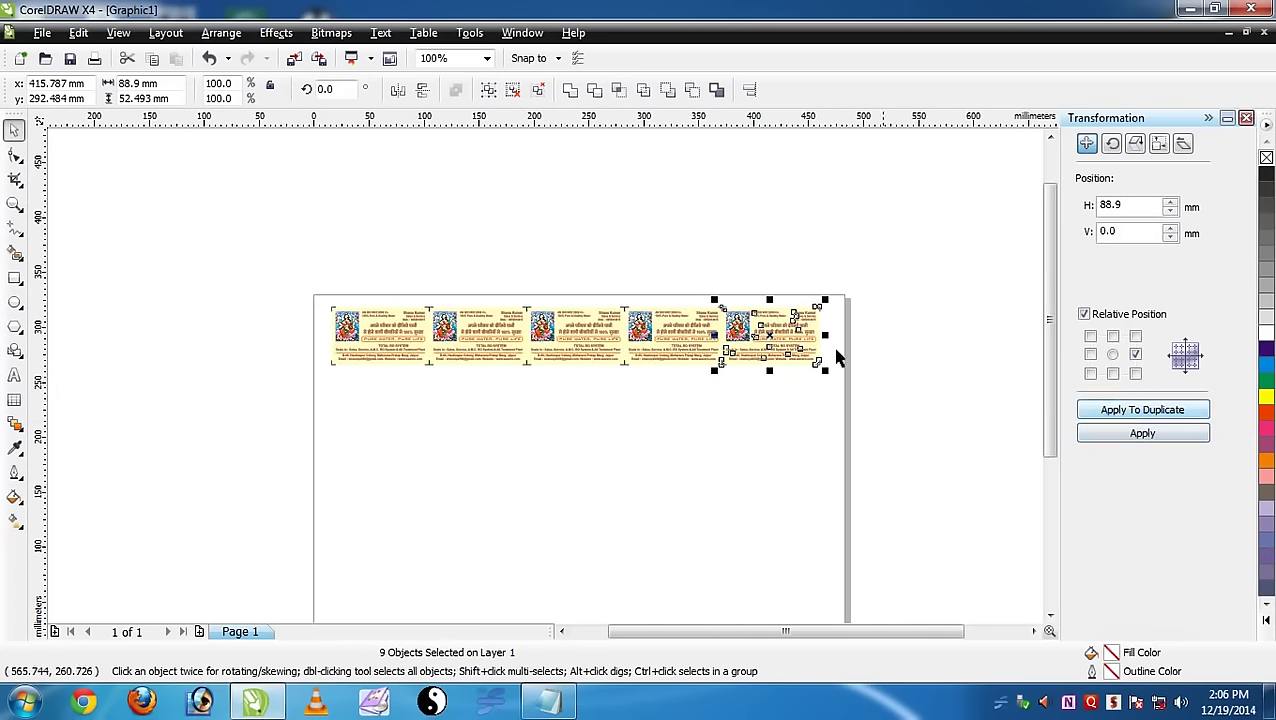
Select the whole row of cards and duplicate it downward five times with a -52.493 mm vertical relative offset.
left_click(401, 216)
left_click_drag(245, 214, 876, 425)
left_click(1113, 373)
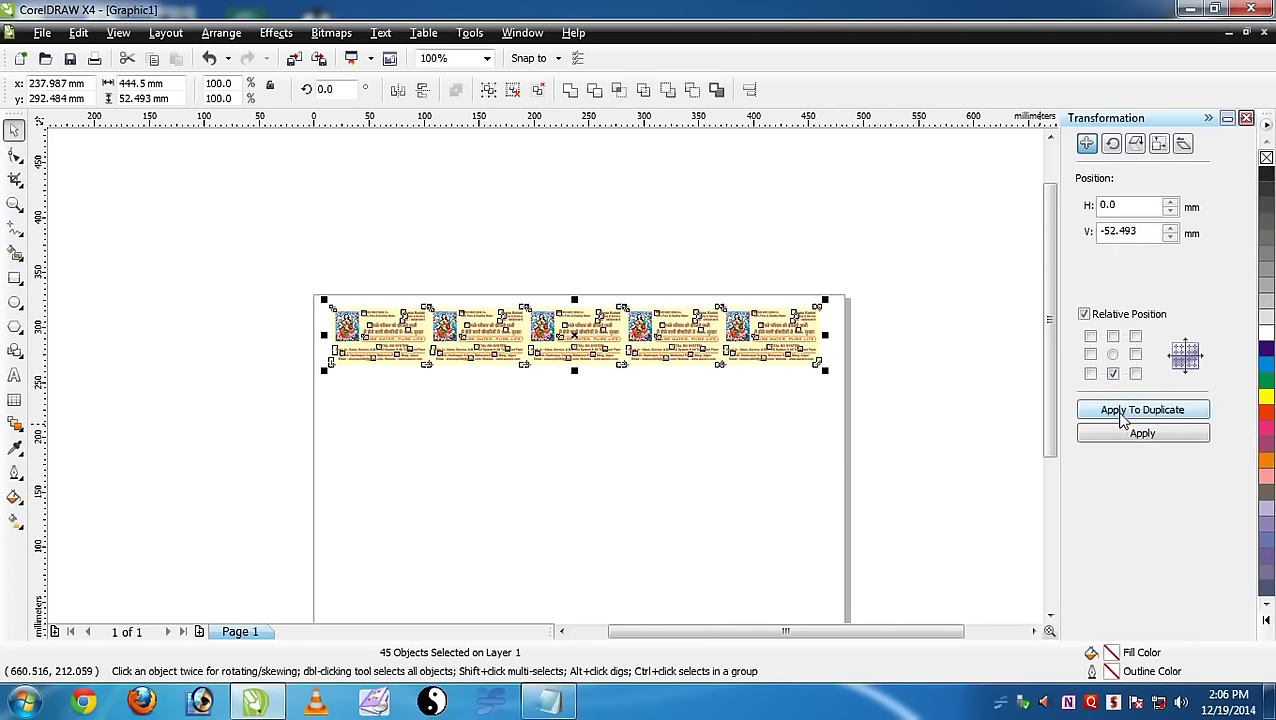
left_click(1118, 411)
left_click(1118, 411)
left_click(1120, 413)
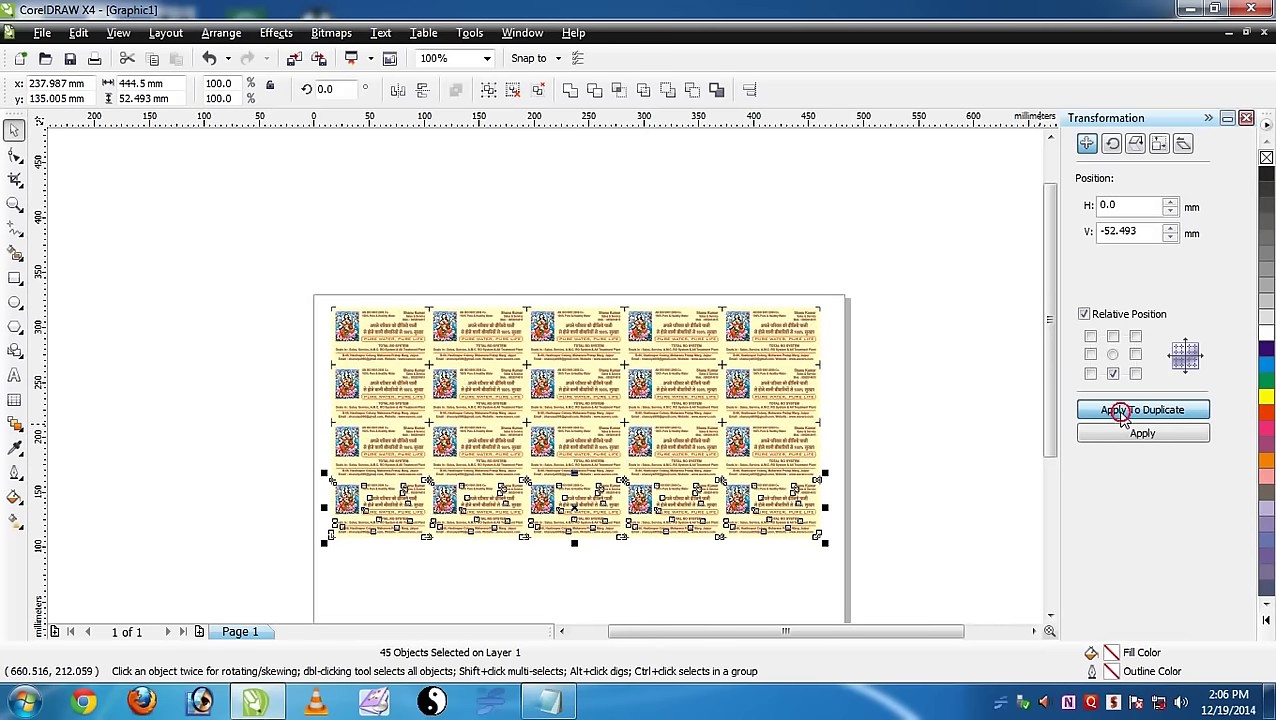
left_click(1120, 413)
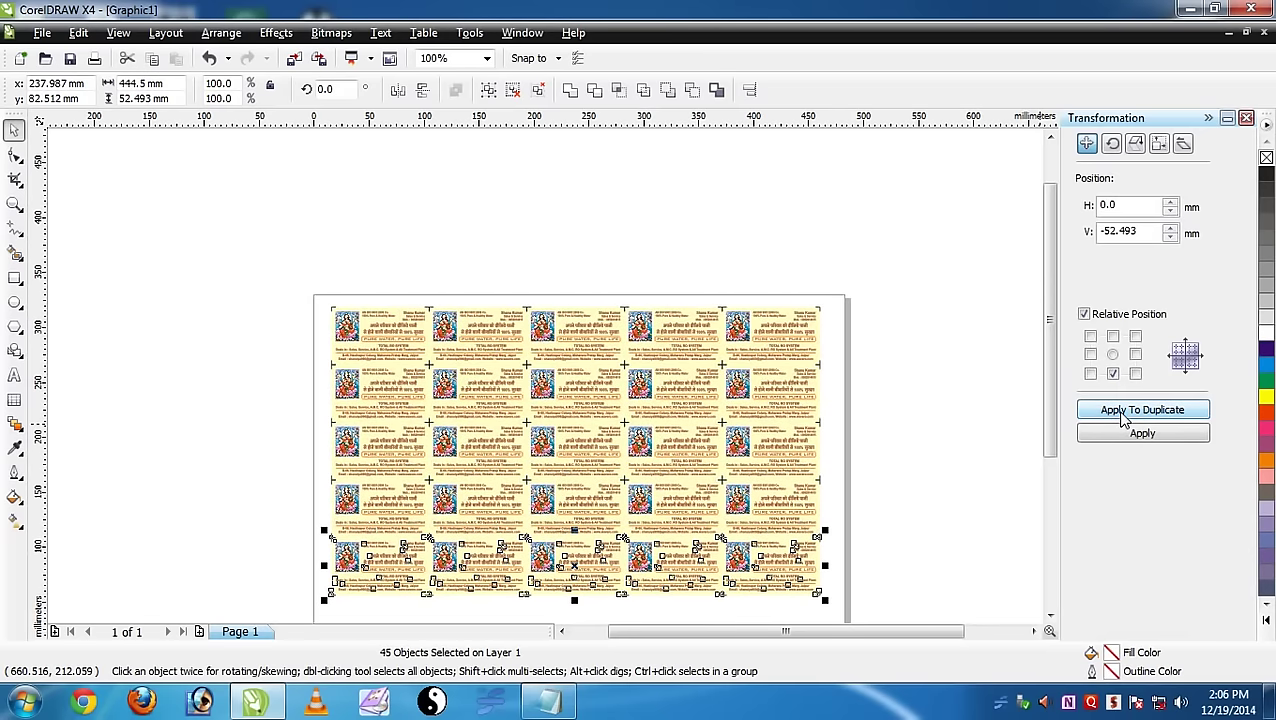
left_click(1121, 415)
Select all the cards with their cutting marks, group them, and centre the group on the page.
scroll(544, 379, "down", 1)
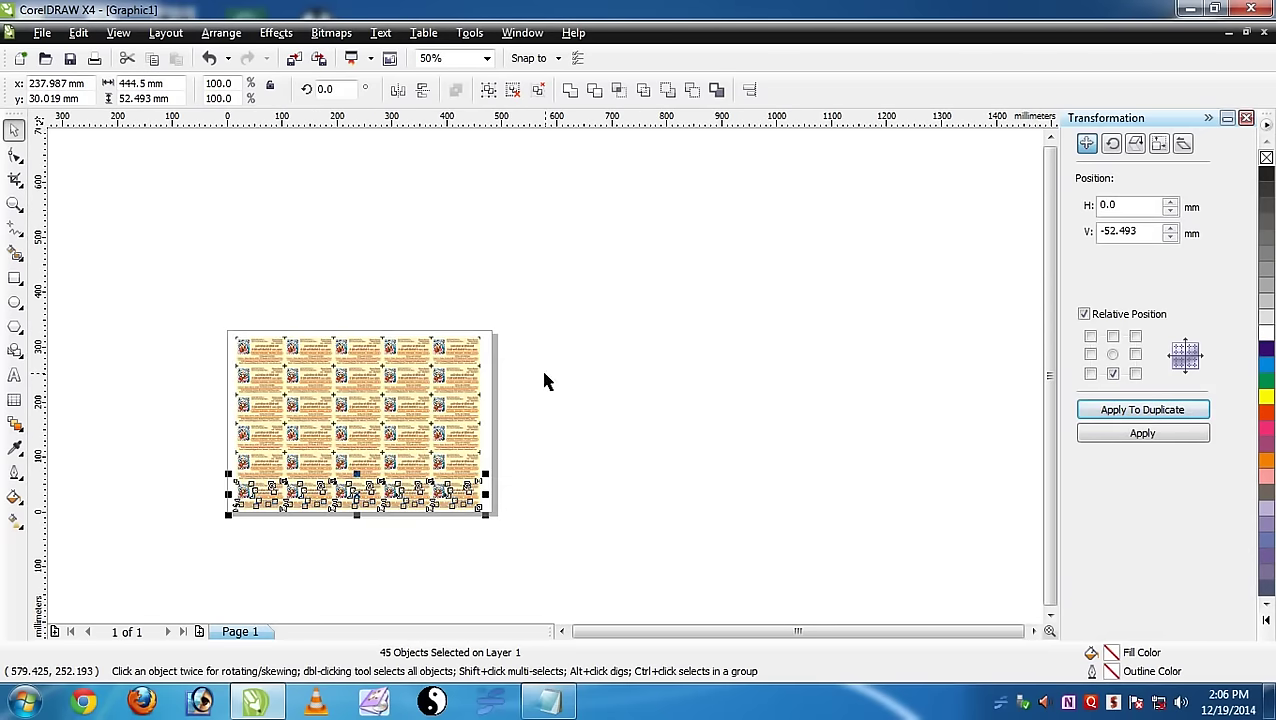
left_click(174, 270)
mouse_move(162, 256)
left_mouse_down()
mouse_move(527, 541)
mouse_move(534, 566)
left_mouse_up()
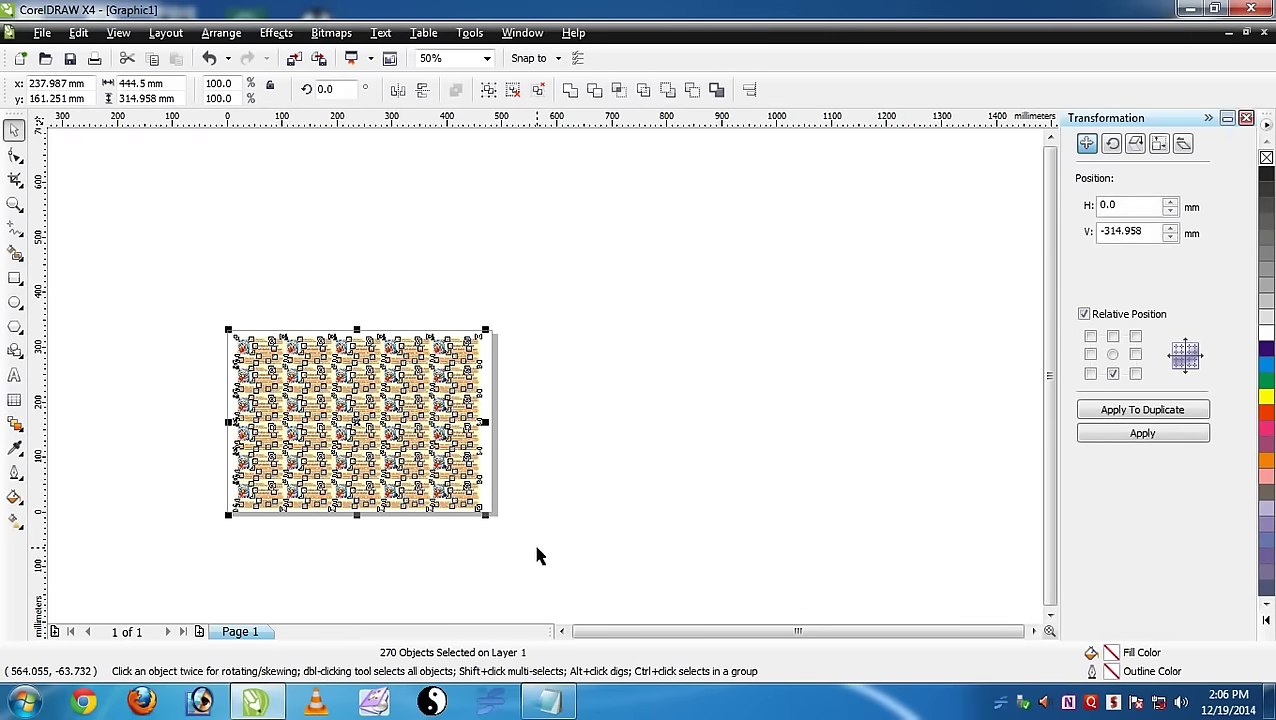
key("ctrl+g")
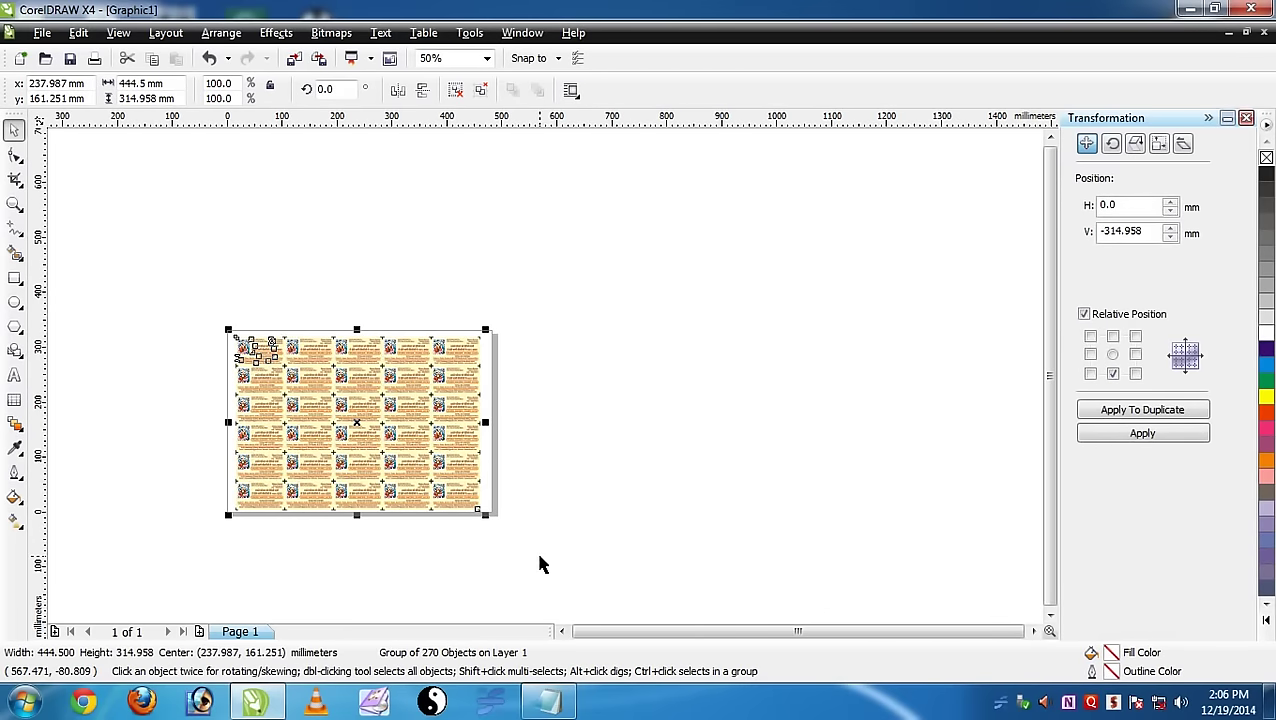
key("p")
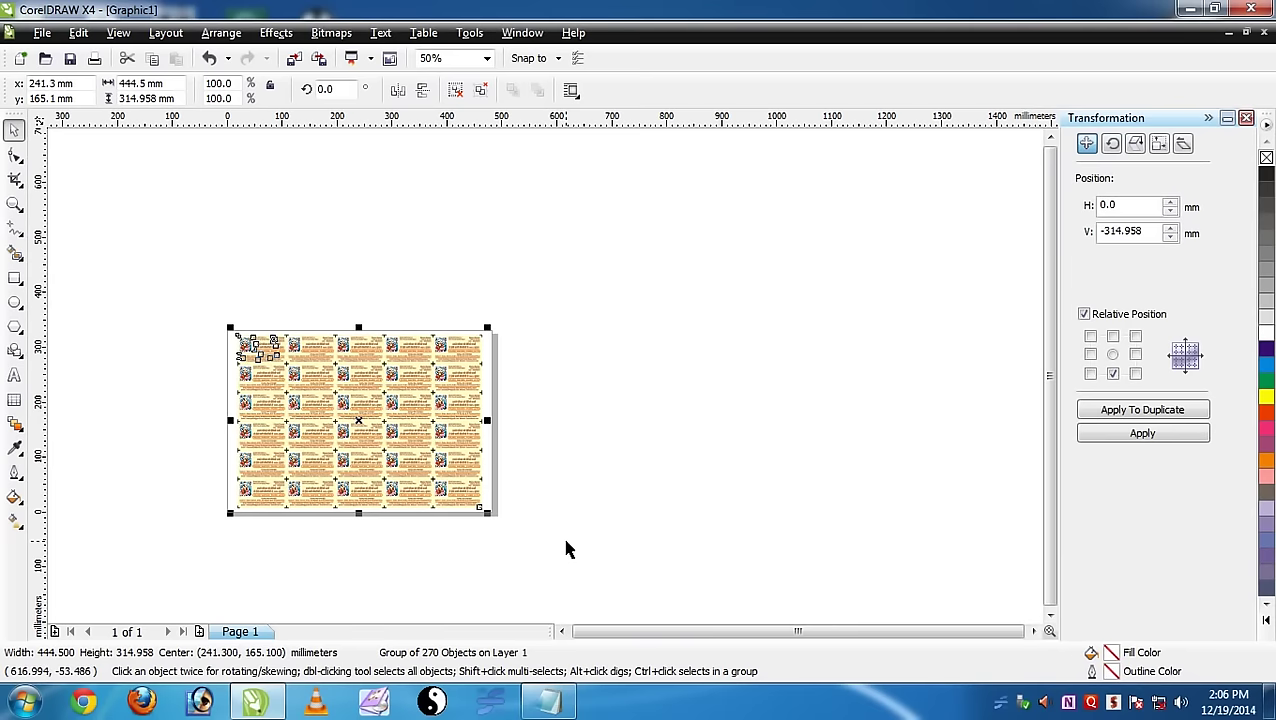
key("shift+F2")
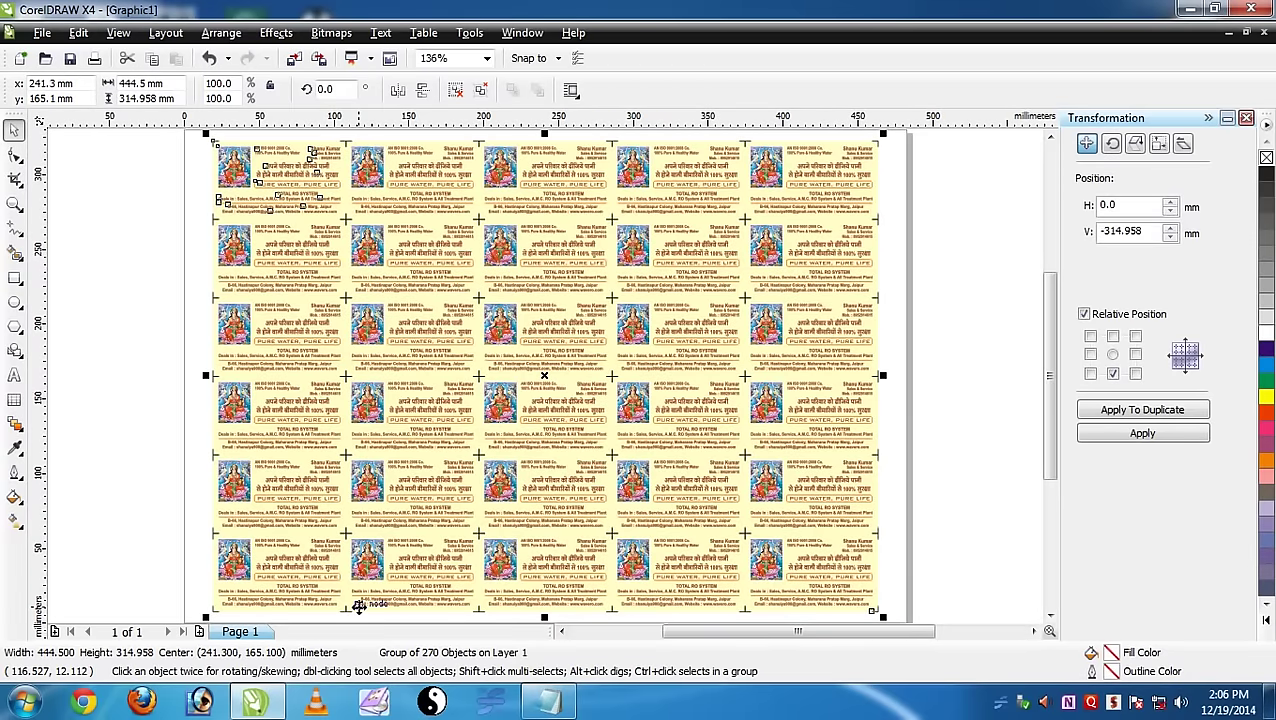
Switch to Notepad and read the notes that follow the list of alignment shortcuts.
left_click(560, 712)
scroll(615, 294, "down", 1)
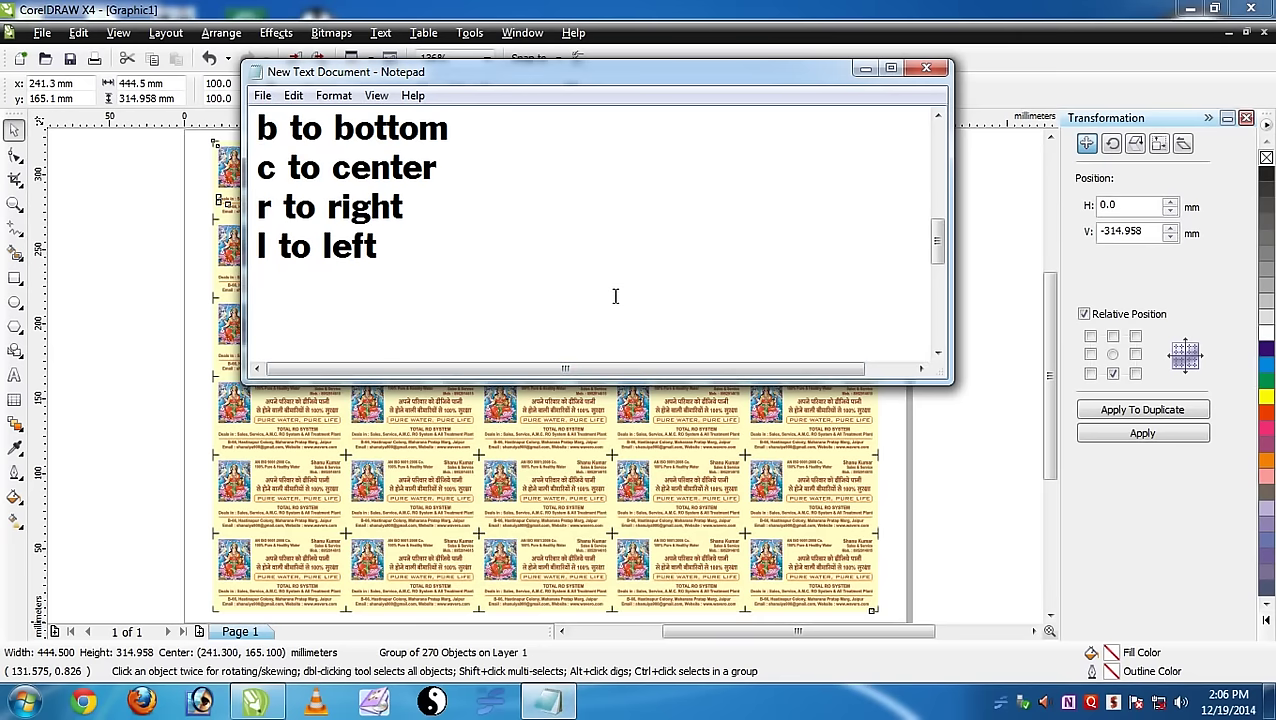
scroll(615, 296, "down", 1)
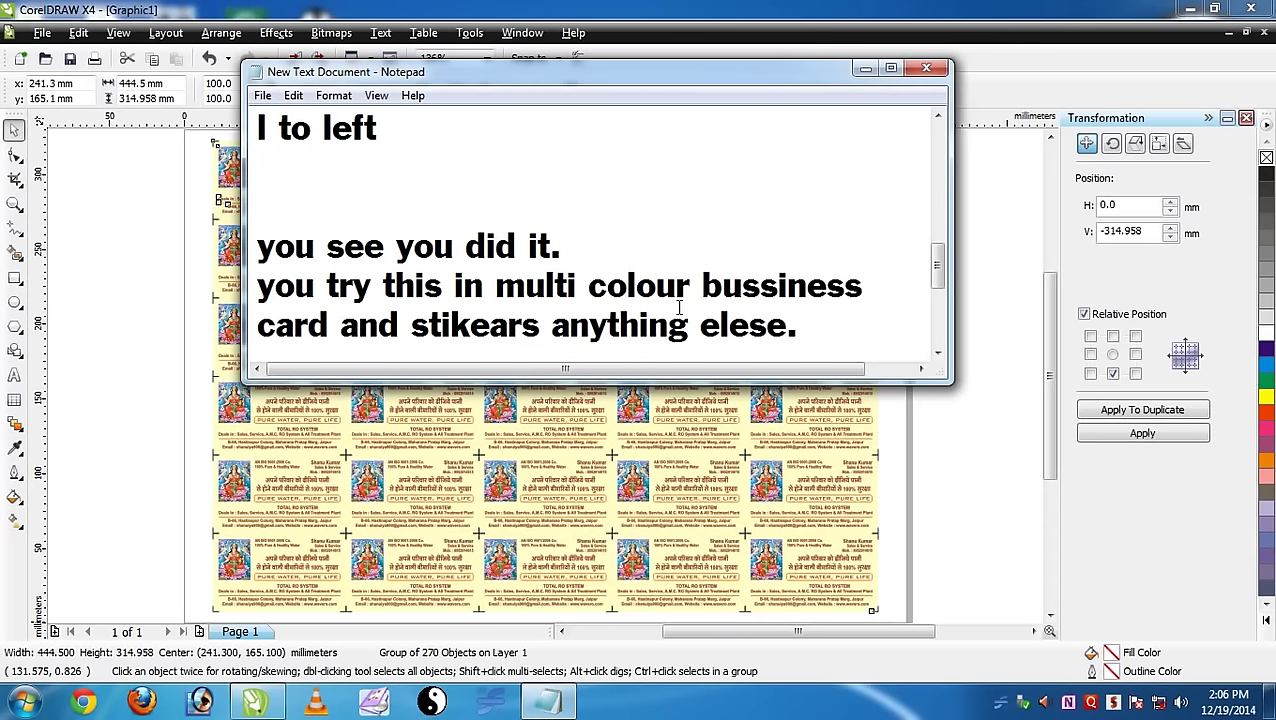
left_click(865, 68)
Inspect the cutting marks at the sheet's top-left corner and between adjacent cards in the finished layout.
scroll(208, 160, "up", 3)
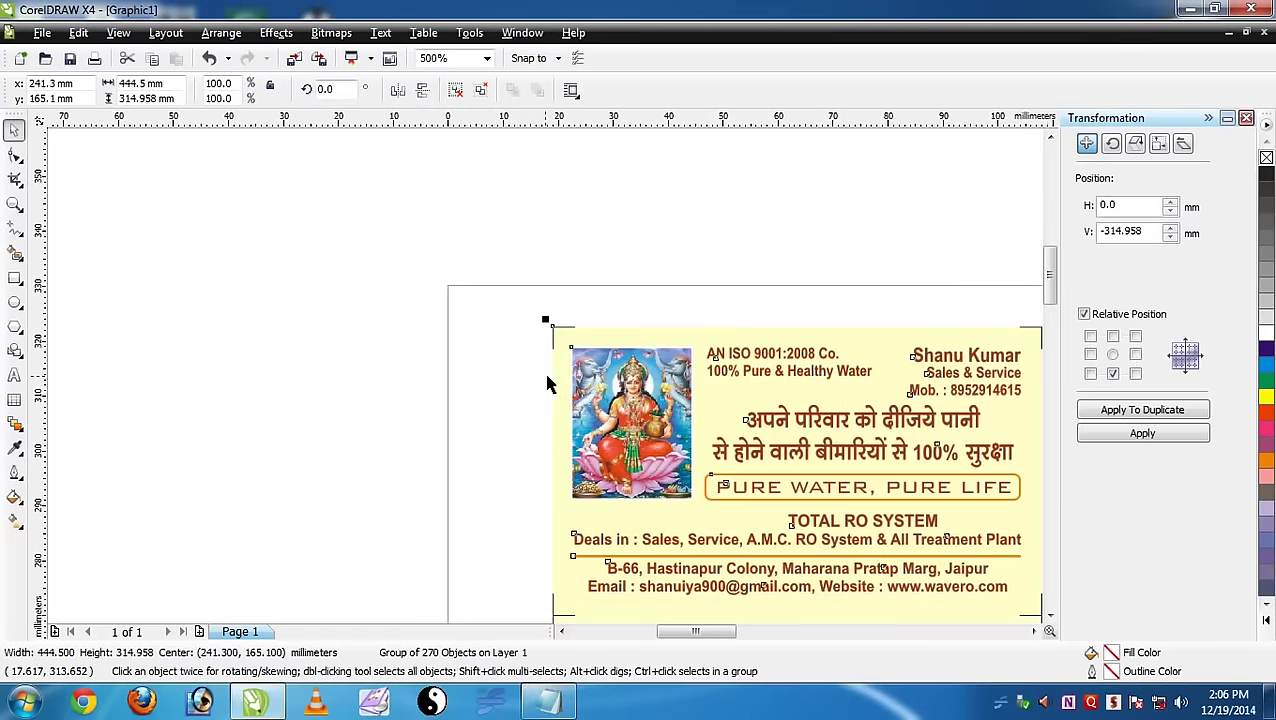
scroll(547, 383, "down", 3)
scroll(545, 376, "up", 3)
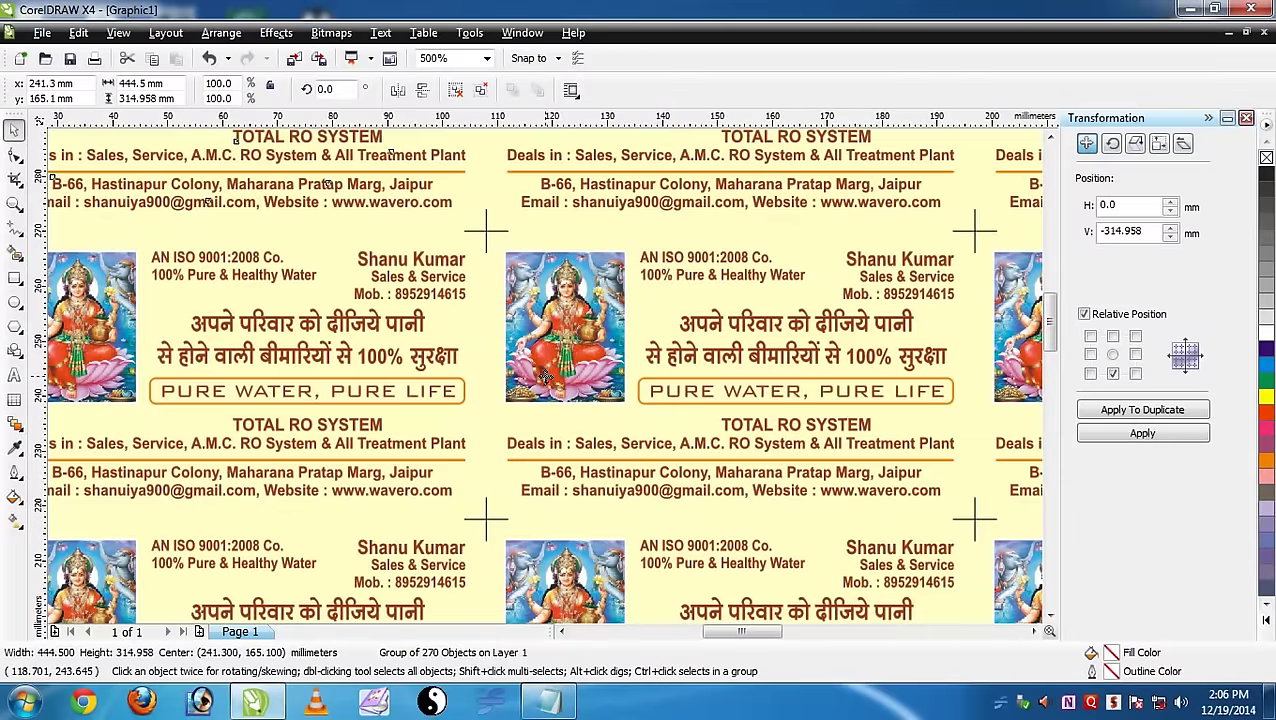
scroll(545, 377, "down", 2)
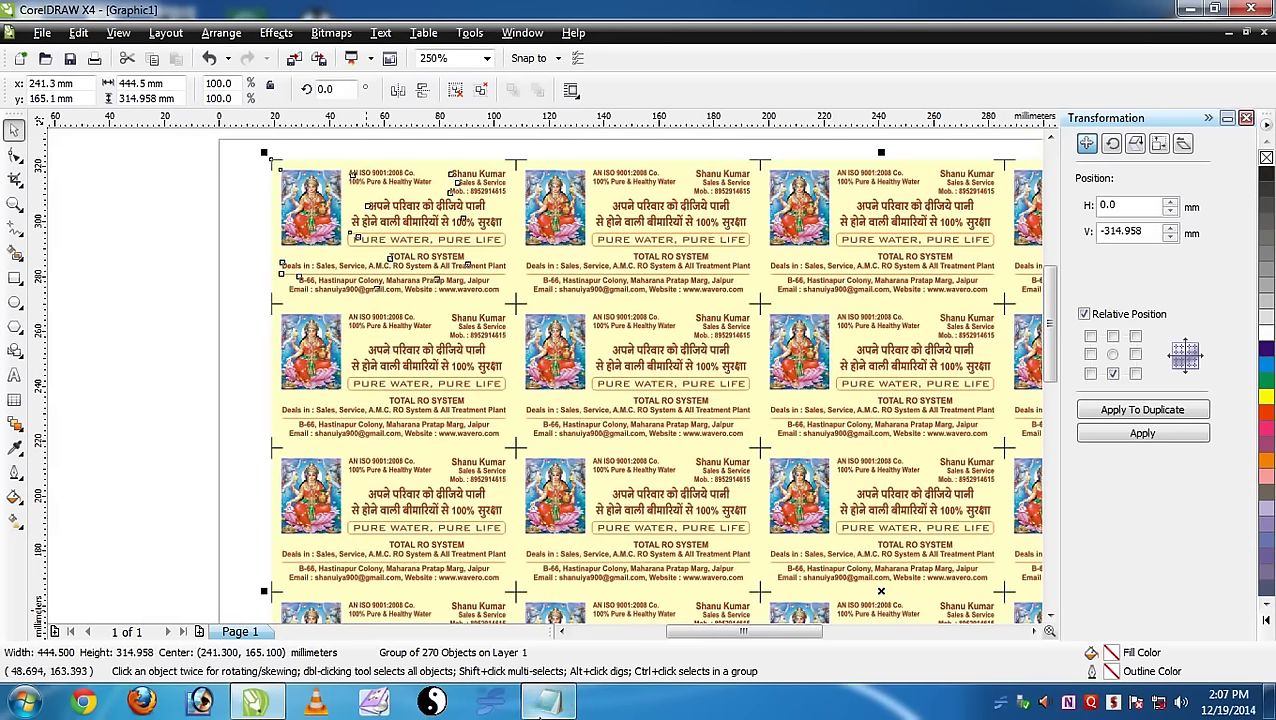
Return to Notepad and read the closing notes through to the end of the document.
left_click(543, 704)
scroll(565, 302, "down", 2)
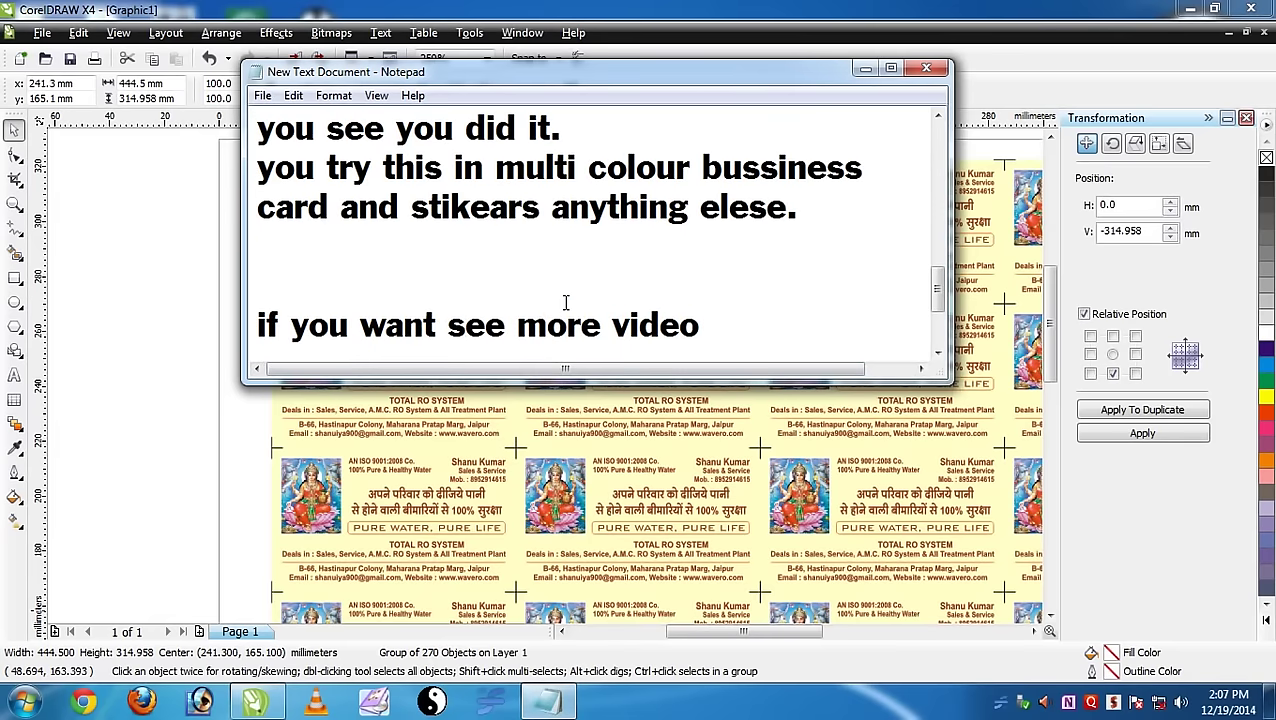
scroll(565, 302, "down", 1)
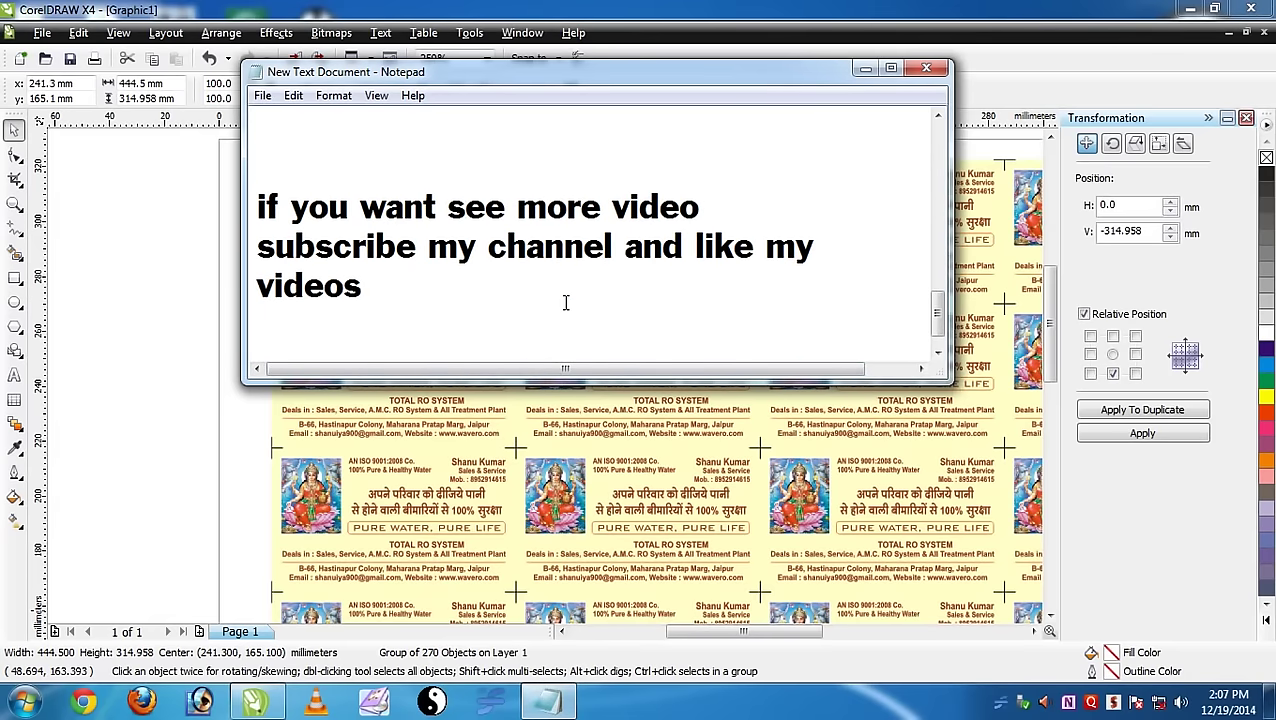
scroll(565, 302, "down", 1)
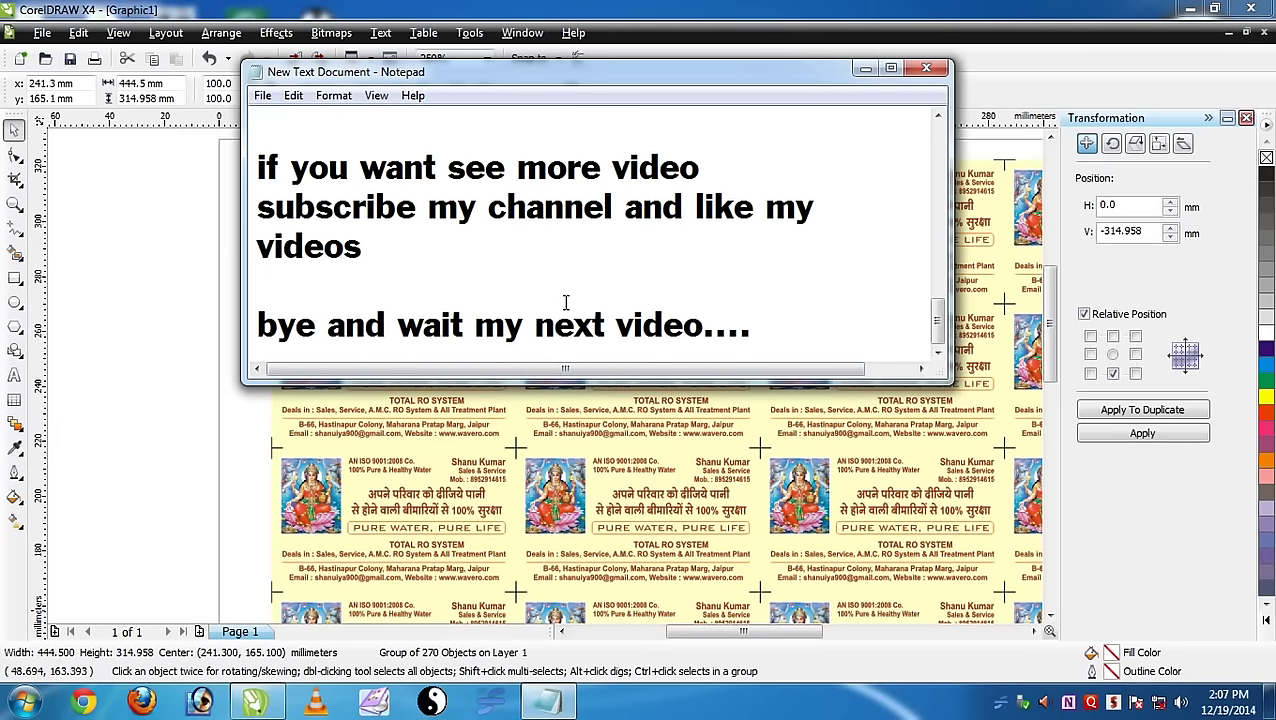